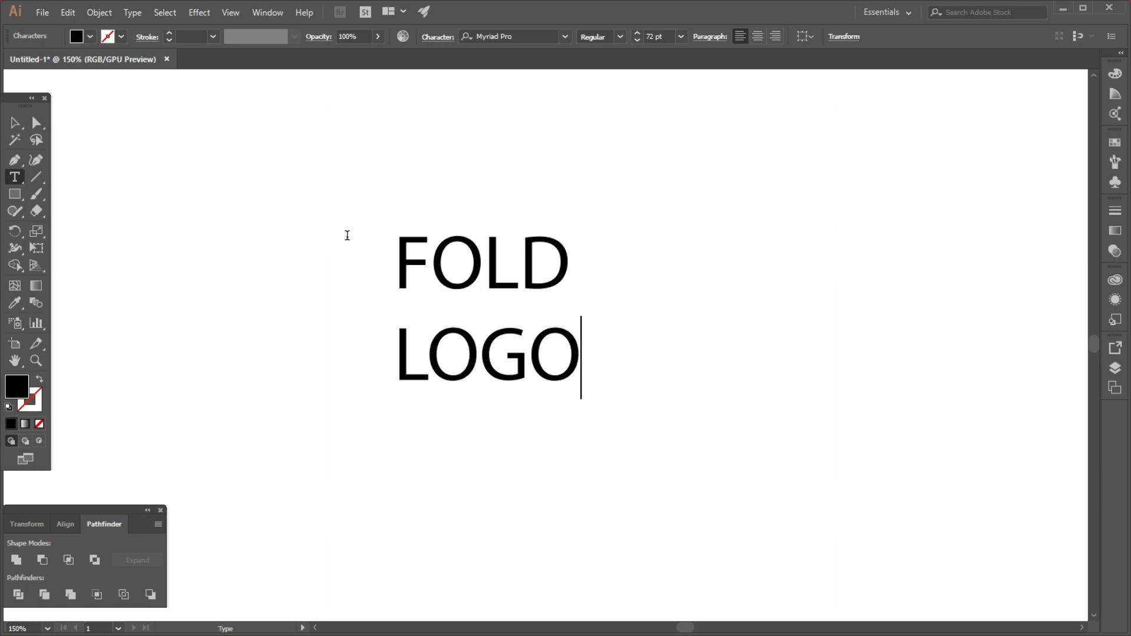
Step: Scale the FOLD LOGO text up to about 127 pt around its centre
{"action": "left_click", "coordinate": [15, 122]}
{"action": "left_click", "coordinate": [15, 123]}
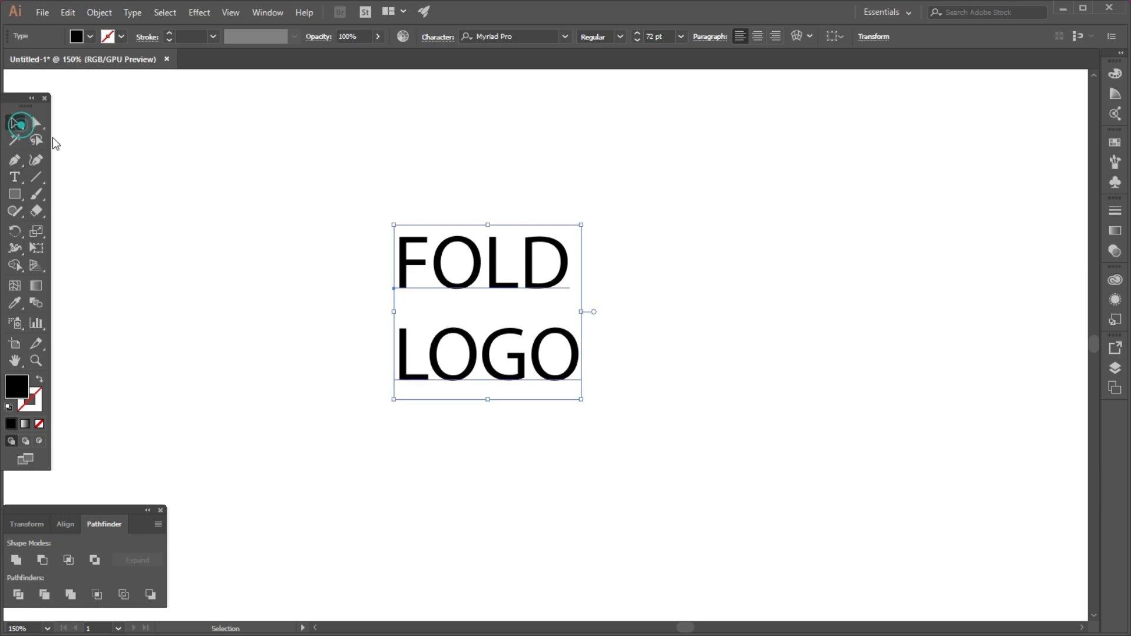
{"action": "left_click_drag", "start_coordinate": [581, 311], "coordinate": [652, 312]}
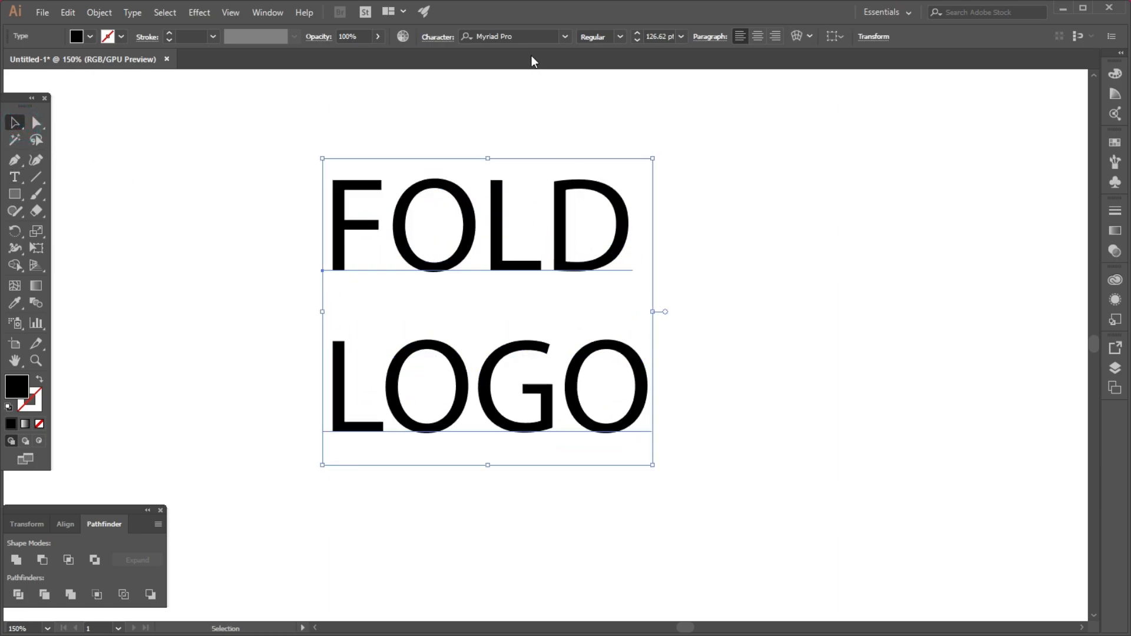
Step: Change the text's font to Ok-Esport Bold and shift the text block slightly left on the artboard
{"action": "left_click", "coordinate": [526, 36]}
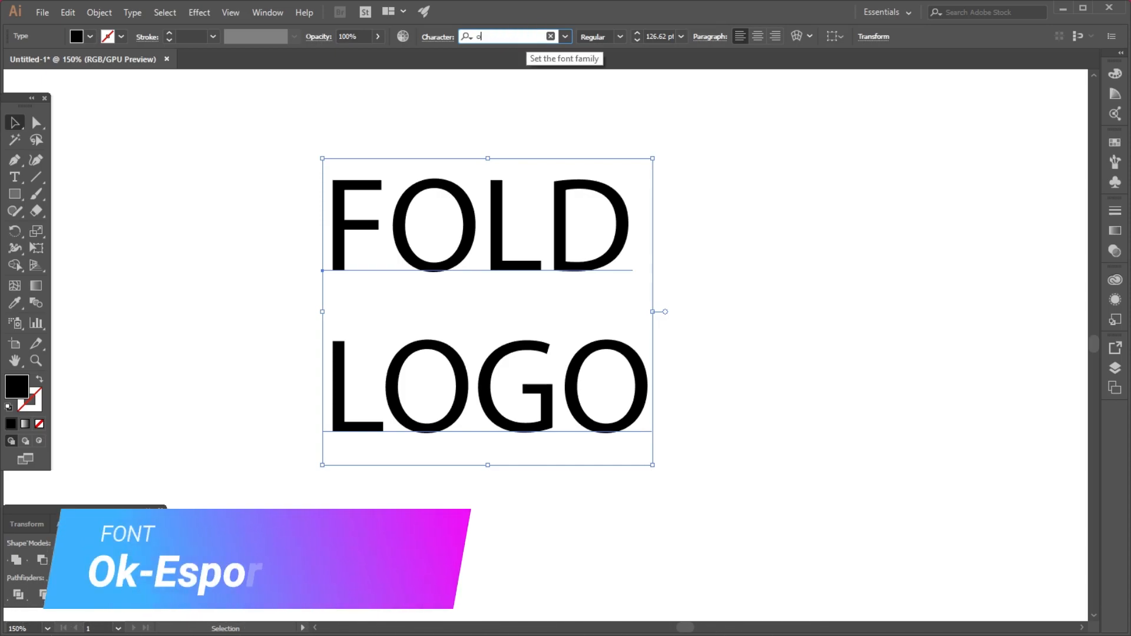
{"action": "type", "text": "ok"}
{"action": "left_click", "coordinate": [511, 77]}
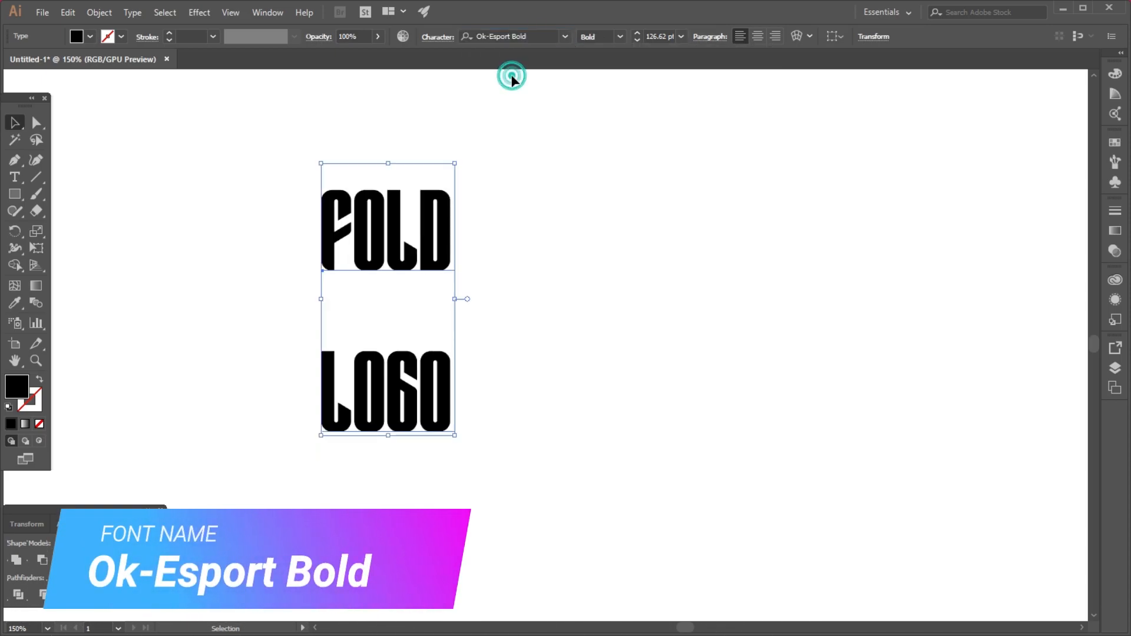
{"action": "left_click_drag", "start_coordinate": [393, 242], "coordinate": [314, 261]}
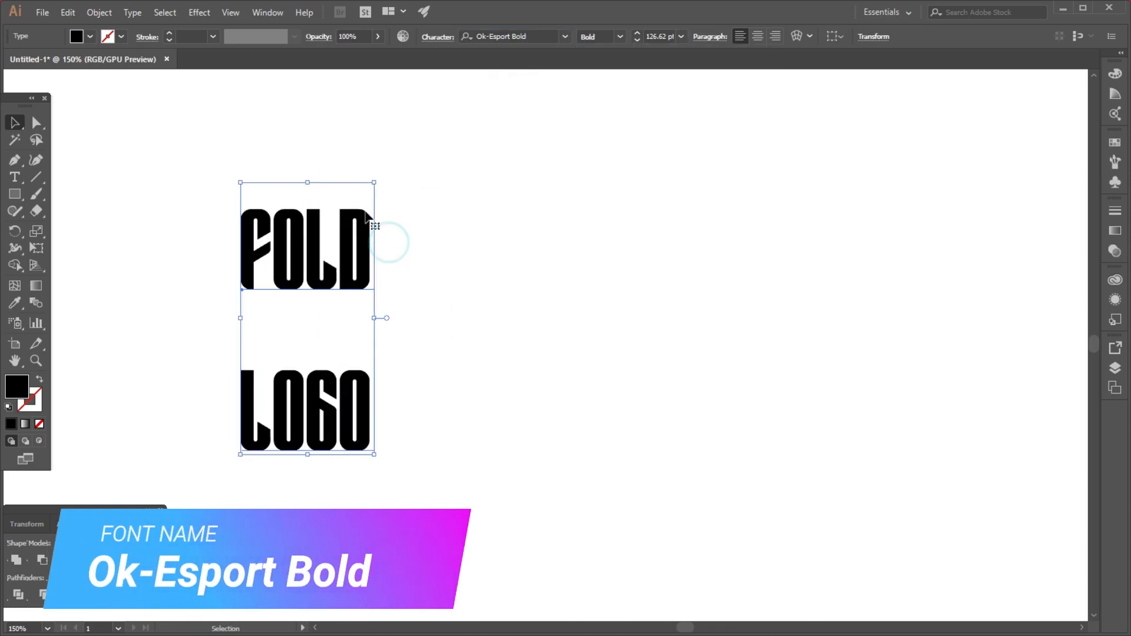
Step: Reduce the leading of the FOLD LOGO text to 81 pt and deselect it
{"action": "left_click", "coordinate": [439, 37]}
{"action": "left_click", "coordinate": [428, 120]}
{"action": "key", "text": "Down"}
{"action": "key", "text": "Down"}
{"action": "key", "text": "Down"}
{"action": "key", "text": "Down"}
{"action": "key", "text": "Down"}
{"action": "key", "text": "Down"}
{"action": "key", "text": "Down"}
{"action": "key", "text": "Down"}
{"action": "key", "text": "Down"}
{"action": "key", "text": "Down"}
{"action": "key", "text": "Down"}
{"action": "key", "text": "Down"}
{"action": "key", "text": "Down"}
{"action": "key", "text": "Down"}
{"action": "key", "text": "Down"}
{"action": "key", "text": "Down"}
{"action": "key", "text": "Down"}
{"action": "key", "text": "Down"}
{"action": "key", "text": "Down"}
{"action": "key", "text": "Down"}
{"action": "key", "text": "Down"}
{"action": "key", "text": "Down"}
{"action": "key", "text": "Down"}
{"action": "key", "text": "Down"}
{"action": "key", "text": "Down"}
{"action": "key", "text": "Down"}
{"action": "key", "text": "Down"}
{"action": "key", "text": "Down"}
{"action": "key", "text": "Down"}
{"action": "key", "text": "Down"}
{"action": "key", "text": "Down"}
{"action": "key", "text": "Down"}
{"action": "key", "text": "Down"}
{"action": "key", "text": "Down"}
{"action": "key", "text": "Down"}
{"action": "key", "text": "Down"}
{"action": "key", "text": "Down"}
{"action": "key", "text": "Down"}
{"action": "key", "text": "Down"}
{"action": "key", "text": "Down"}
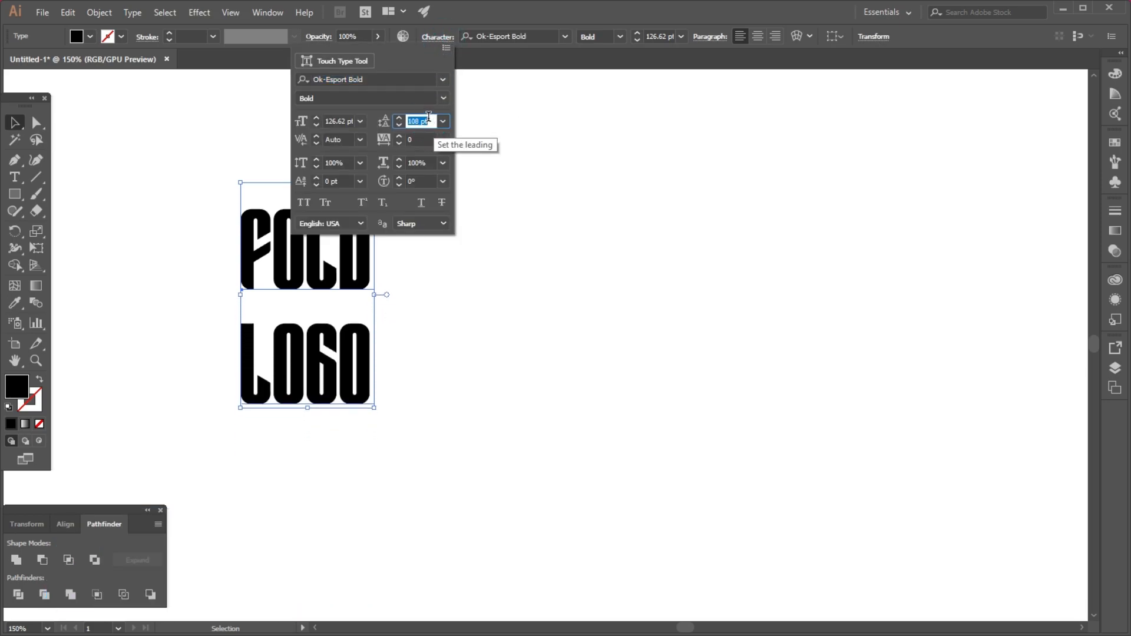
{"action": "key", "text": "Down"}
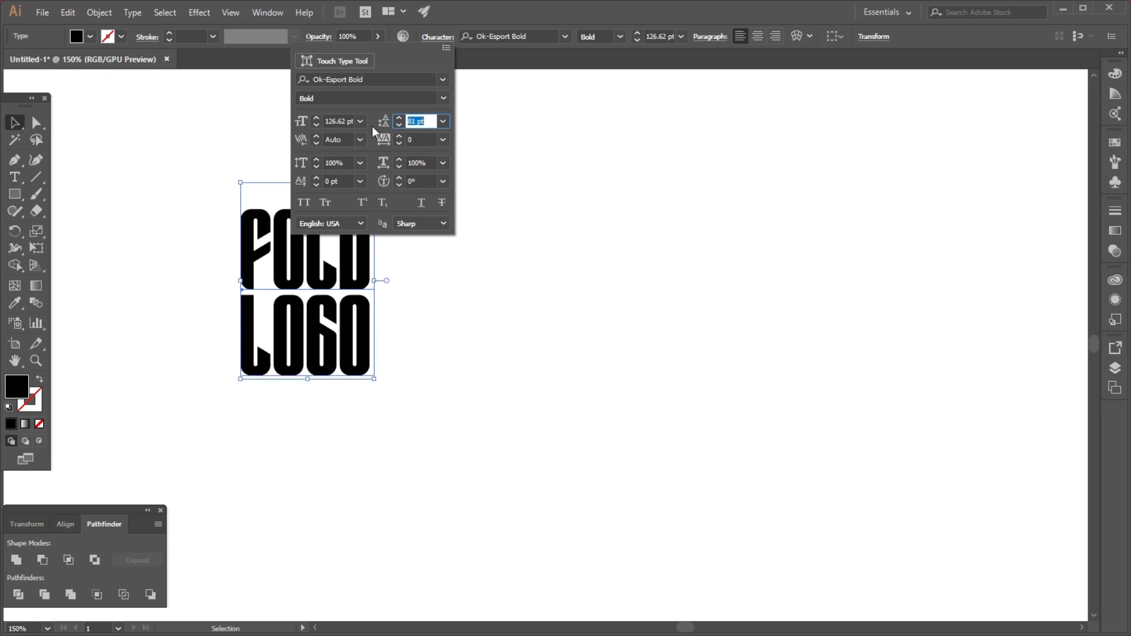
{"action": "left_click", "coordinate": [10, 121]}
{"action": "left_click", "coordinate": [101, 171]}
Step: Enlarge the FOLD LOGO text to about 465 pt and move it off the artboard to its left side
{"action": "scroll", "coordinate": [689, 267], "scroll_direction": "down", "scroll_amount": 3}
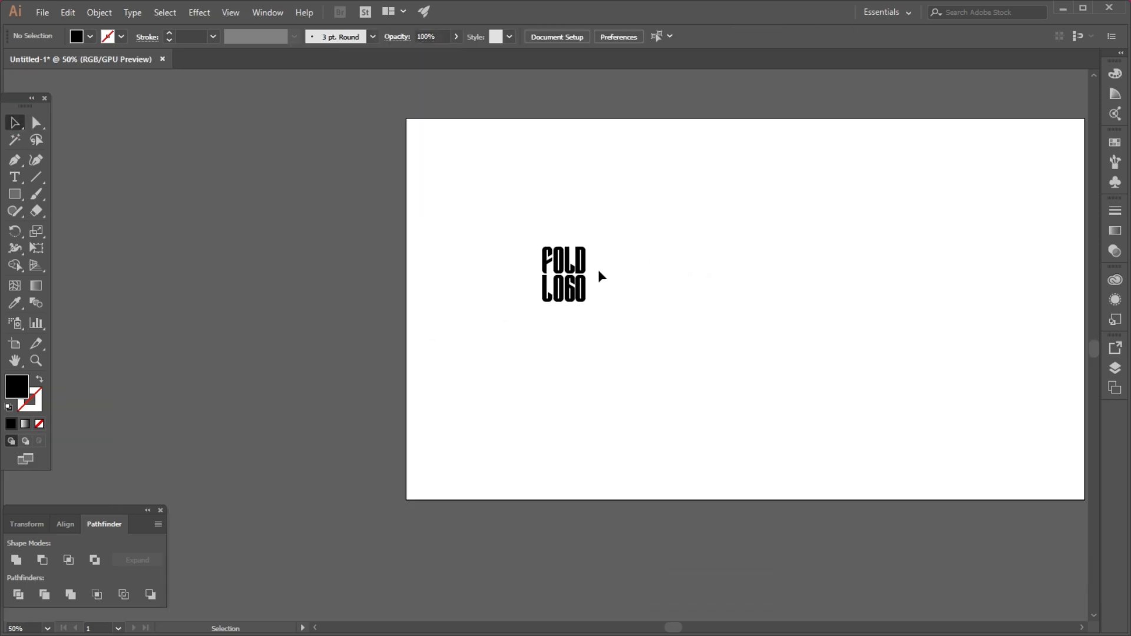
{"action": "left_click", "coordinate": [579, 268]}
{"action": "left_click_drag", "start_coordinate": [591, 272], "coordinate": [707, 272]}
{"action": "left_click_drag", "start_coordinate": [637, 269], "coordinate": [307, 207]}
{"action": "left_click", "coordinate": [154, 222]}
{"action": "left_click", "coordinate": [225, 189]}
Step: Recolour the FOLD LOGO text white by sampling the artboard with the Eyedropper, and deselect it
{"action": "left_click", "coordinate": [14, 303]}
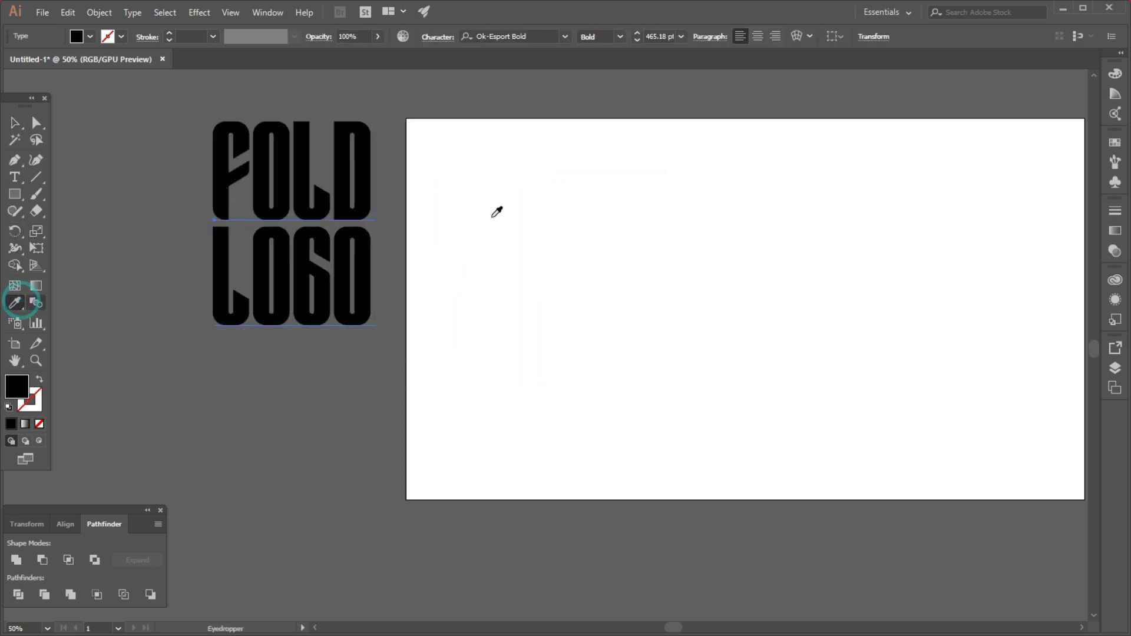
{"action": "left_click", "coordinate": [489, 217]}
{"action": "left_click", "coordinate": [15, 122]}
{"action": "left_click", "coordinate": [111, 183]}
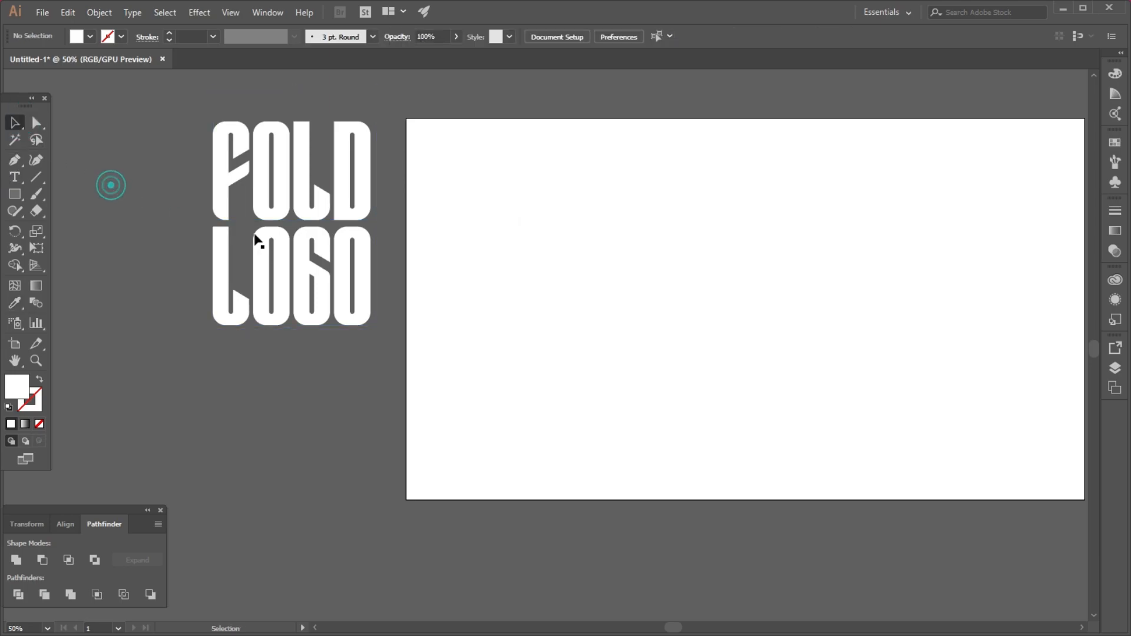
Step: Draw a 1920 by 1080 pt rectangle covering the whole artboard
{"action": "scroll", "coordinate": [400, 240], "scroll_direction": "down", "scroll_amount": 1}
{"action": "scroll", "coordinate": [690, 214], "scroll_direction": "up", "scroll_amount": 1}
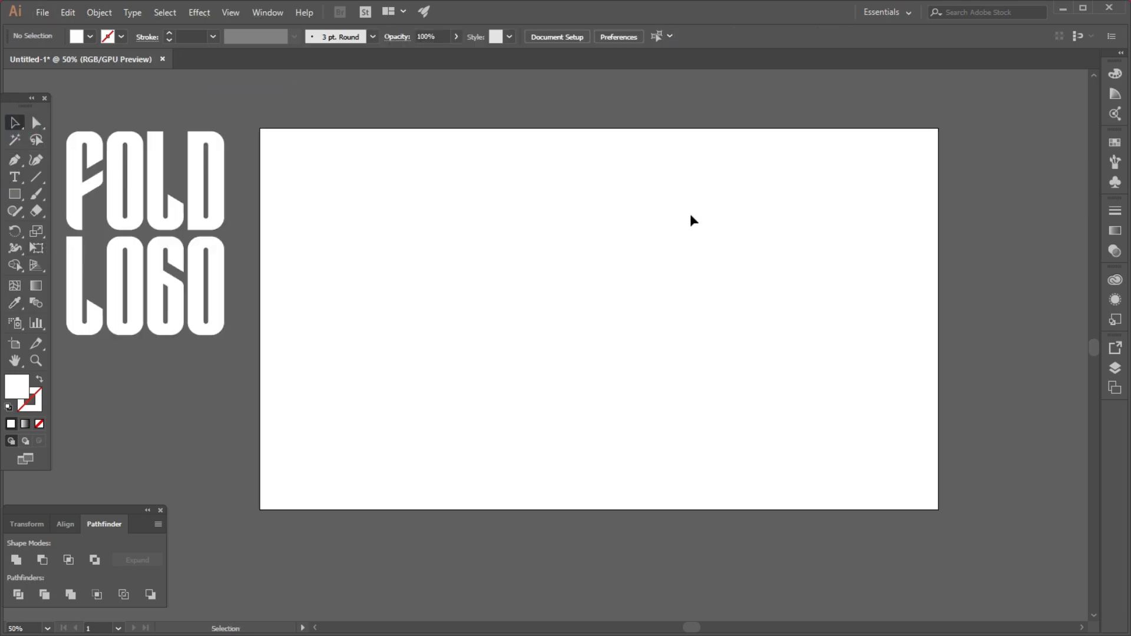
{"action": "left_click_drag", "start_coordinate": [15, 193], "coordinate": [48, 193]}
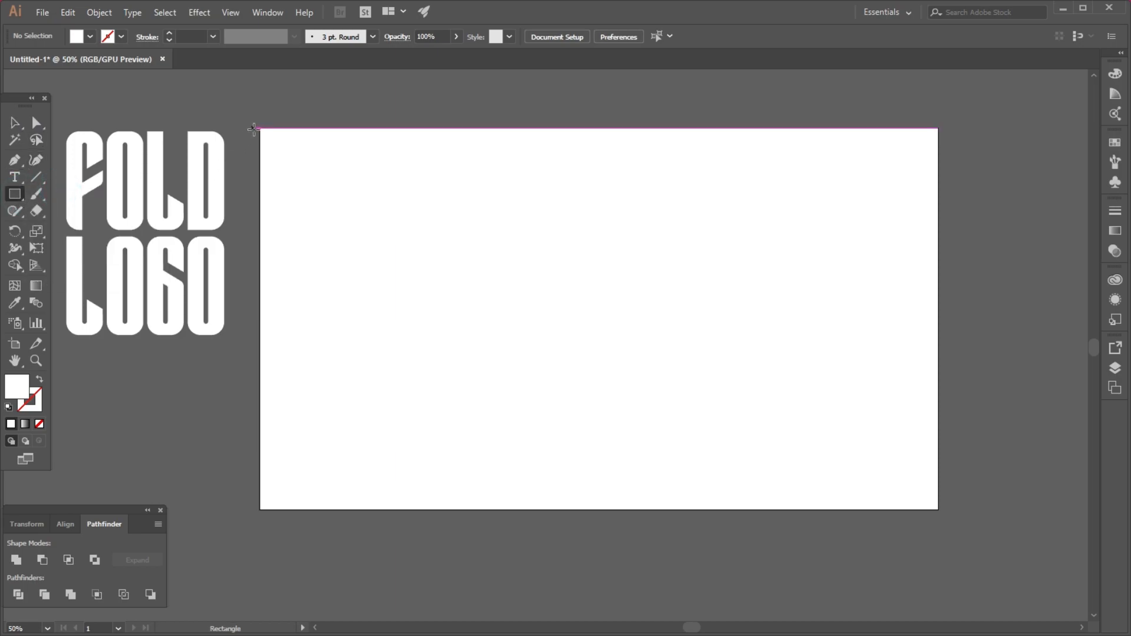
{"action": "left_click_drag", "start_coordinate": [260, 128], "coordinate": [939, 510]}
{"action": "left_click", "coordinate": [10, 124]}
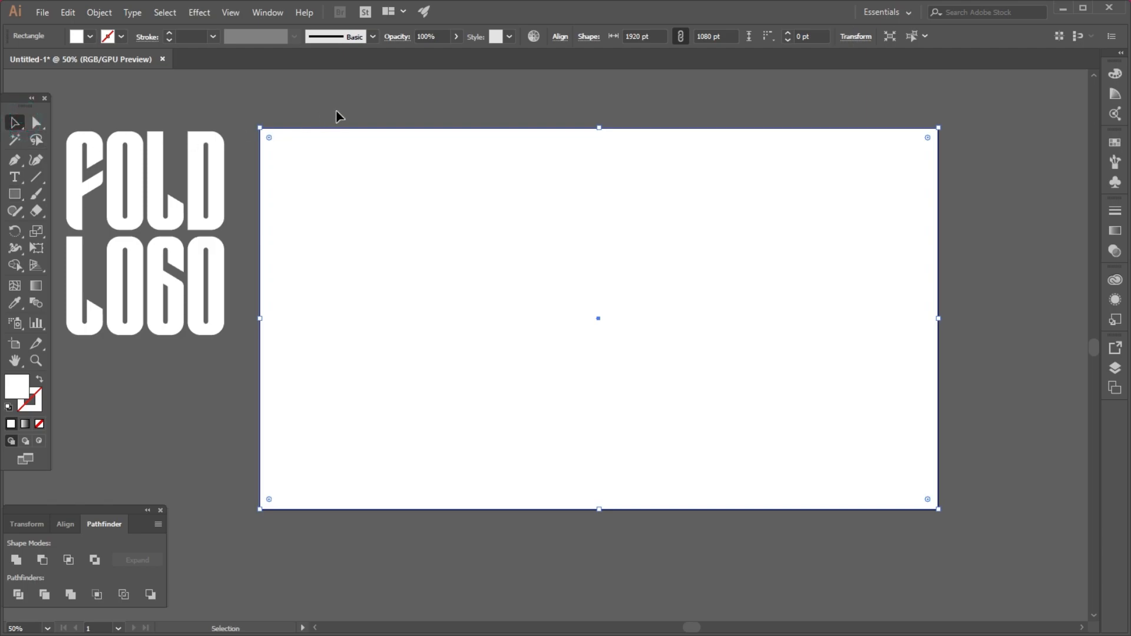
Step: Fill the artboard-sized rectangle with near-black 0A0A0A
{"action": "double_click", "coordinate": [17, 388]}
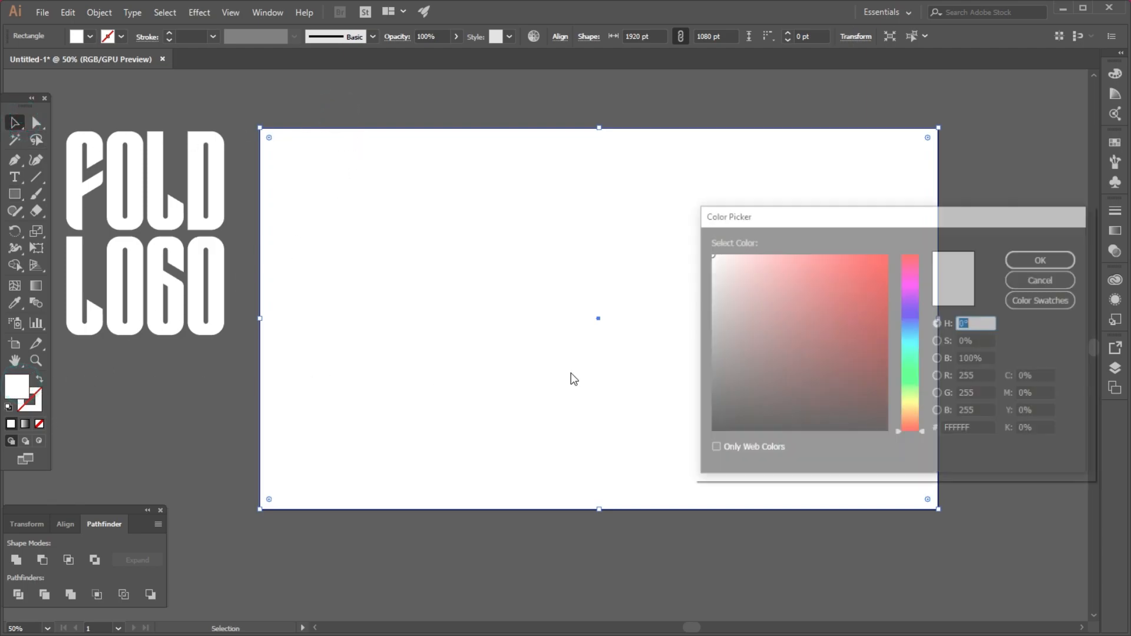
{"action": "left_click", "coordinate": [717, 425]}
{"action": "left_click", "coordinate": [1044, 259]}
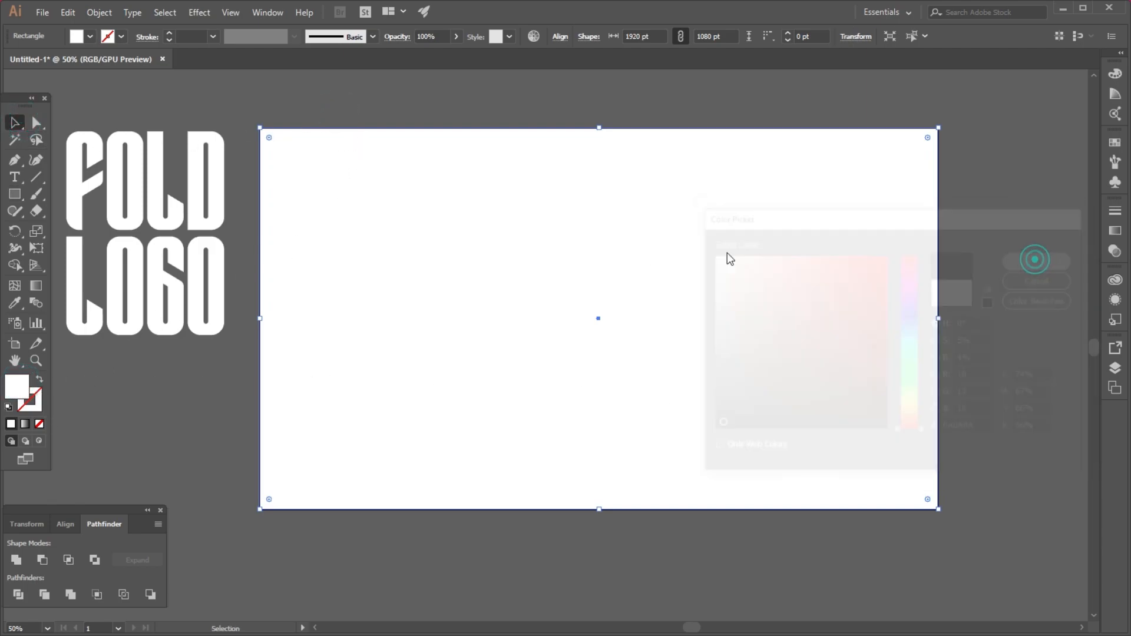
Step: Send the black background rectangle to the back and keep it selected
{"action": "right_click", "coordinate": [309, 178]}
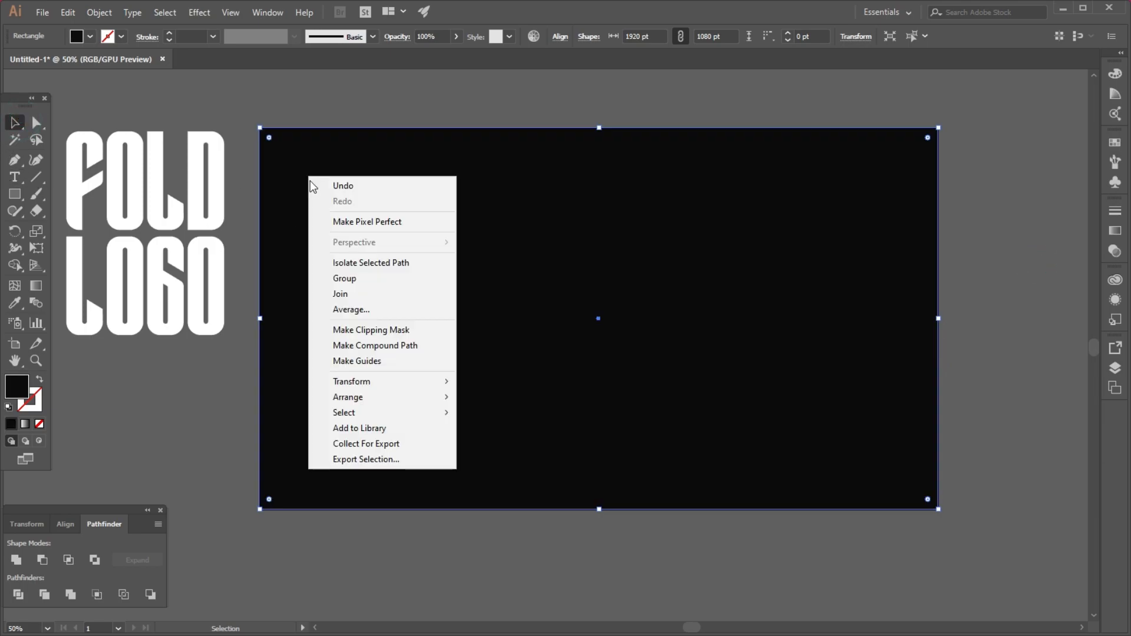
{"action": "left_click", "coordinate": [357, 392]}
{"action": "left_click", "coordinate": [520, 443]}
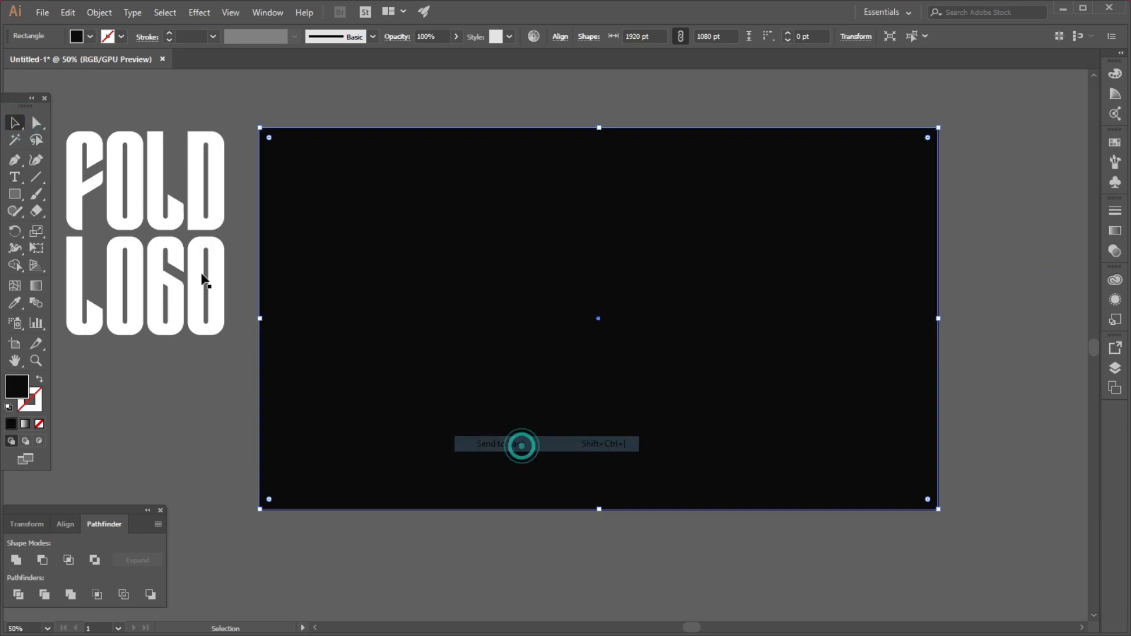
{"action": "left_click", "coordinate": [17, 123]}
{"action": "left_click", "coordinate": [316, 88]}
{"action": "left_click", "coordinate": [331, 162]}
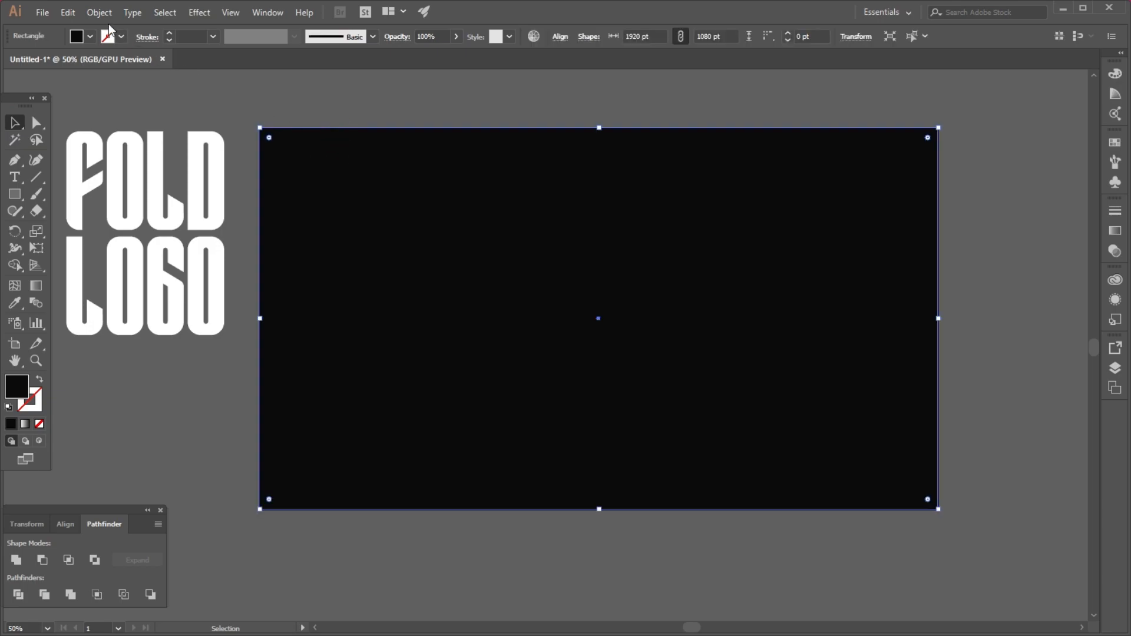
Step: Lock the selected background rectangle
{"action": "left_click", "coordinate": [99, 12]}
{"action": "mouse_move", "coordinate": [144, 95]}
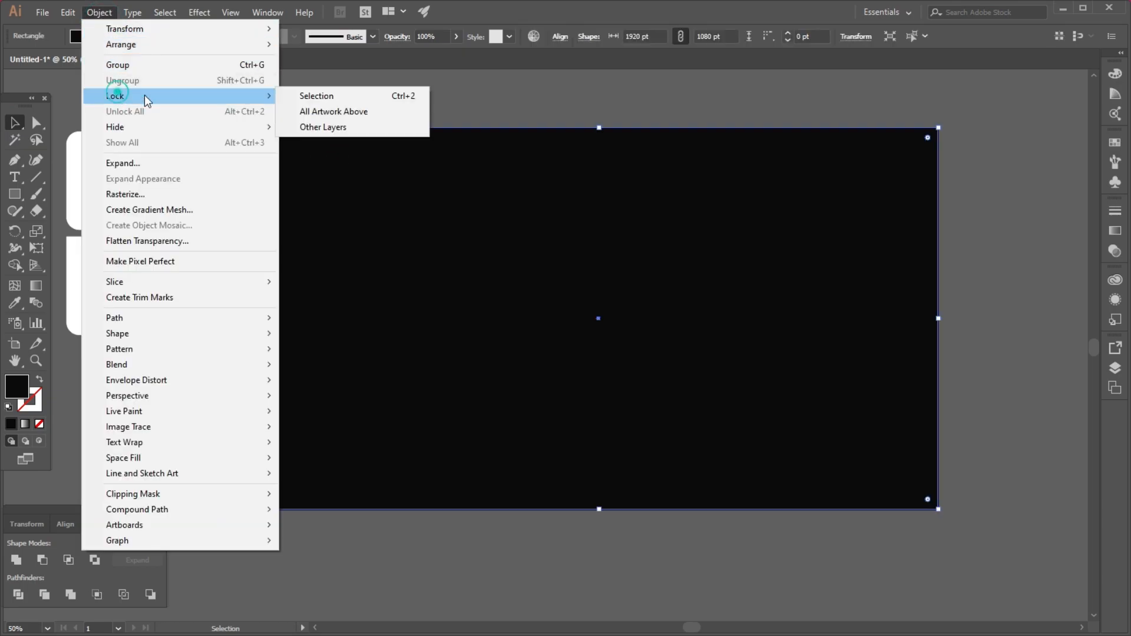
{"action": "left_click", "coordinate": [317, 97]}
{"action": "left_click", "coordinate": [390, 96]}
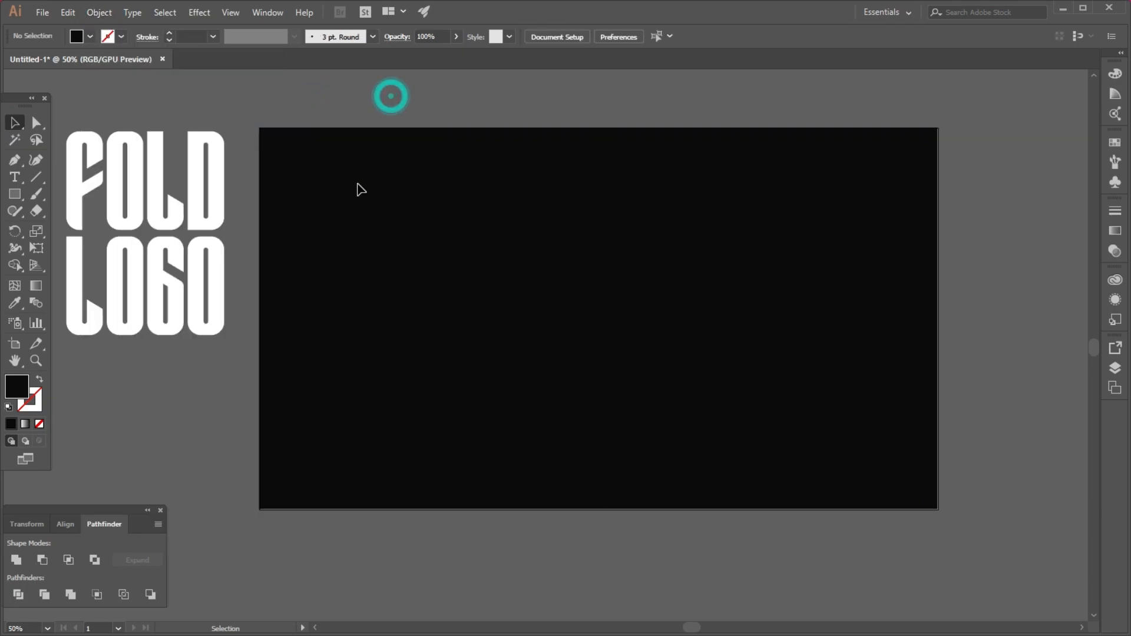
Step: Draw a horizontal line about 1300 pt long across the middle of the background and give it a white 2 pt stroke
{"action": "left_click", "coordinate": [39, 175]}
{"action": "left_click_drag", "start_coordinate": [384, 304], "coordinate": [844, 304]}
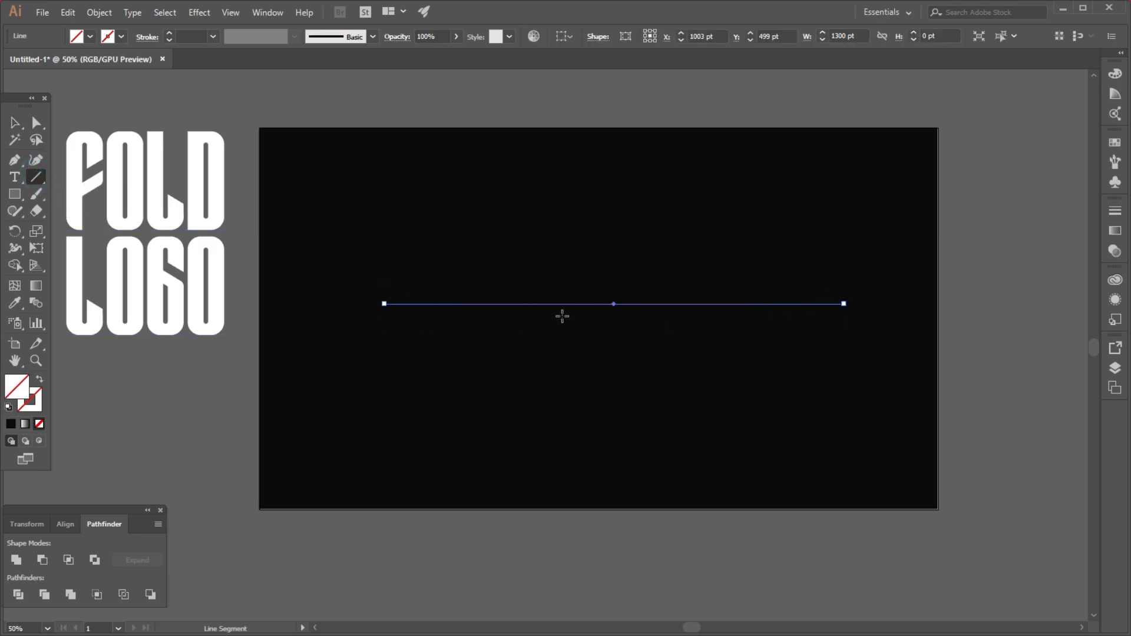
{"action": "left_click", "coordinate": [39, 397]}
{"action": "double_click", "coordinate": [36, 395]}
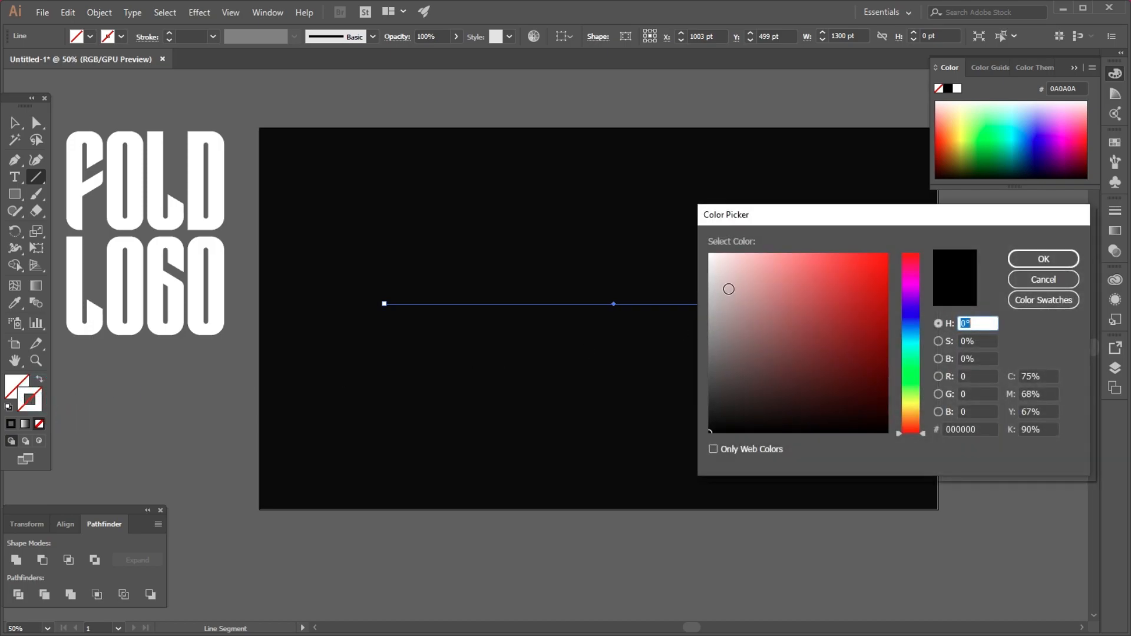
{"action": "left_click", "coordinate": [1038, 259]}
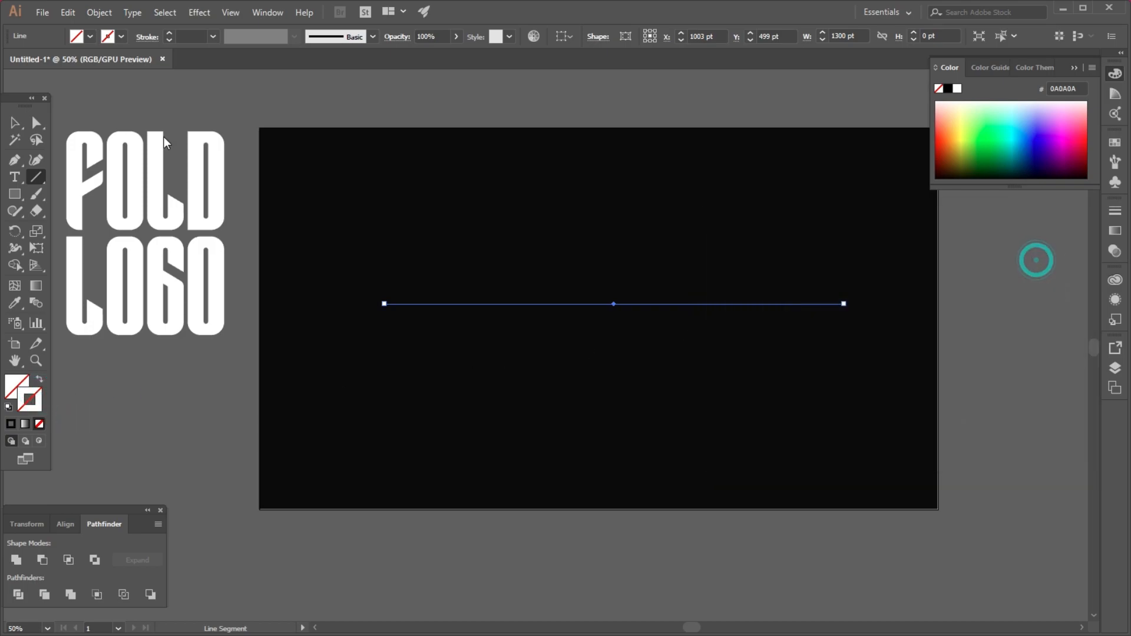
{"action": "left_click", "coordinate": [170, 33]}
{"action": "left_click", "coordinate": [15, 122]}
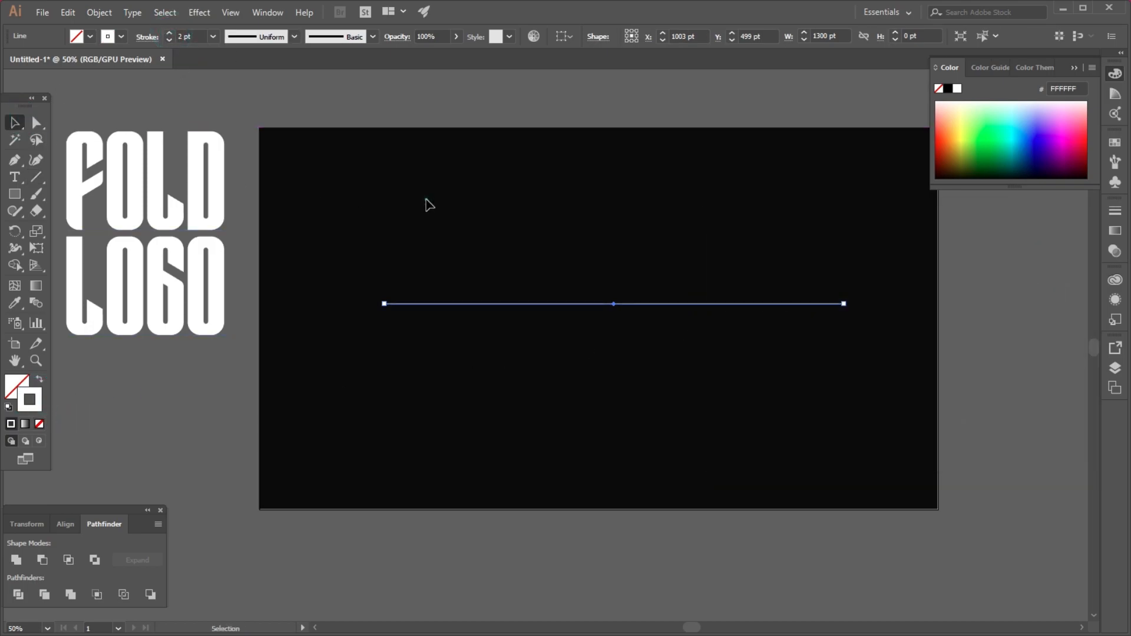
{"action": "left_click", "coordinate": [425, 201]}
{"action": "scroll", "coordinate": [729, 297], "scroll_direction": "up", "scroll_amount": 1}
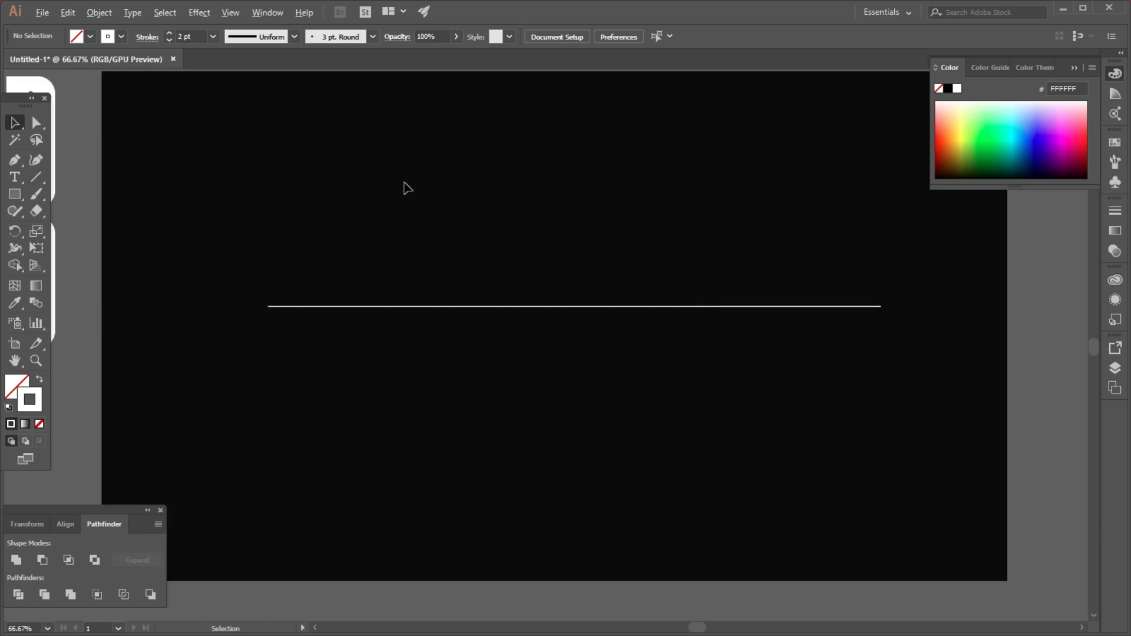
Step: Set up a Zig Zag effect on the white line with the preview on and 7 ridges per segment
{"action": "key", "text": "ctrl+a"}
{"action": "left_click", "coordinate": [199, 13]}
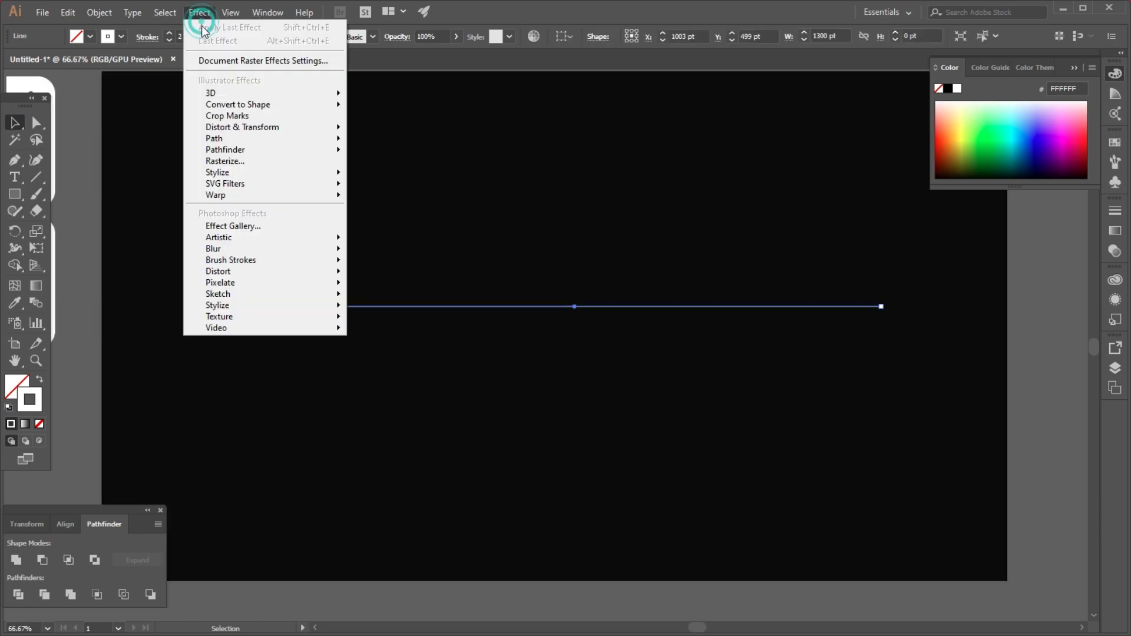
{"action": "mouse_move", "coordinate": [218, 129]}
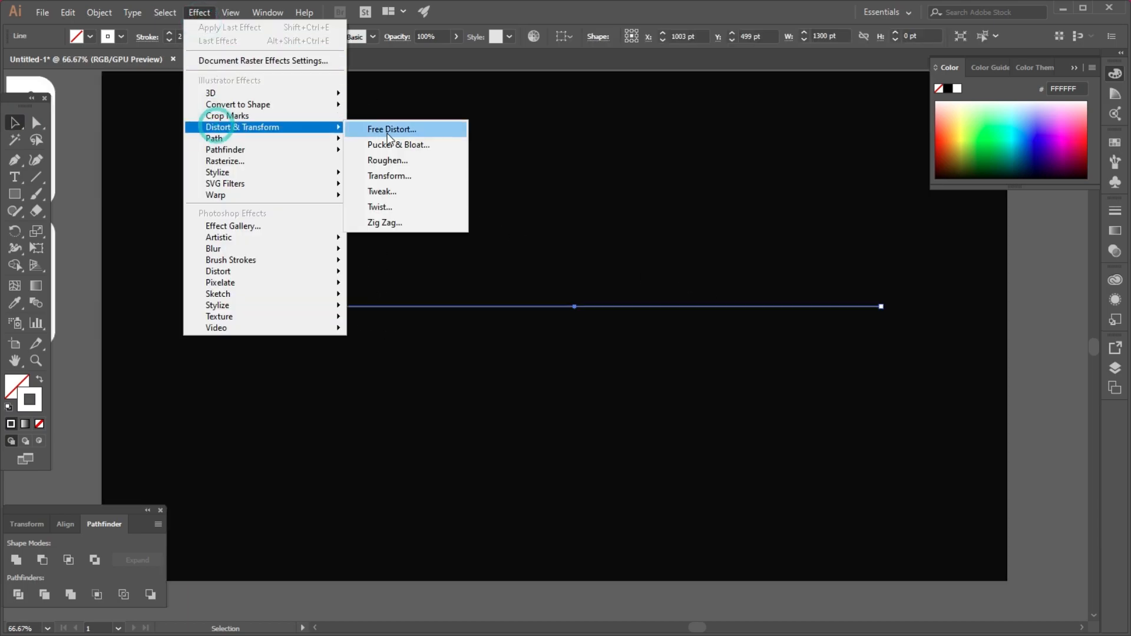
{"action": "left_click", "coordinate": [418, 223]}
{"action": "left_click_drag", "start_coordinate": [248, 170], "coordinate": [181, 137]}
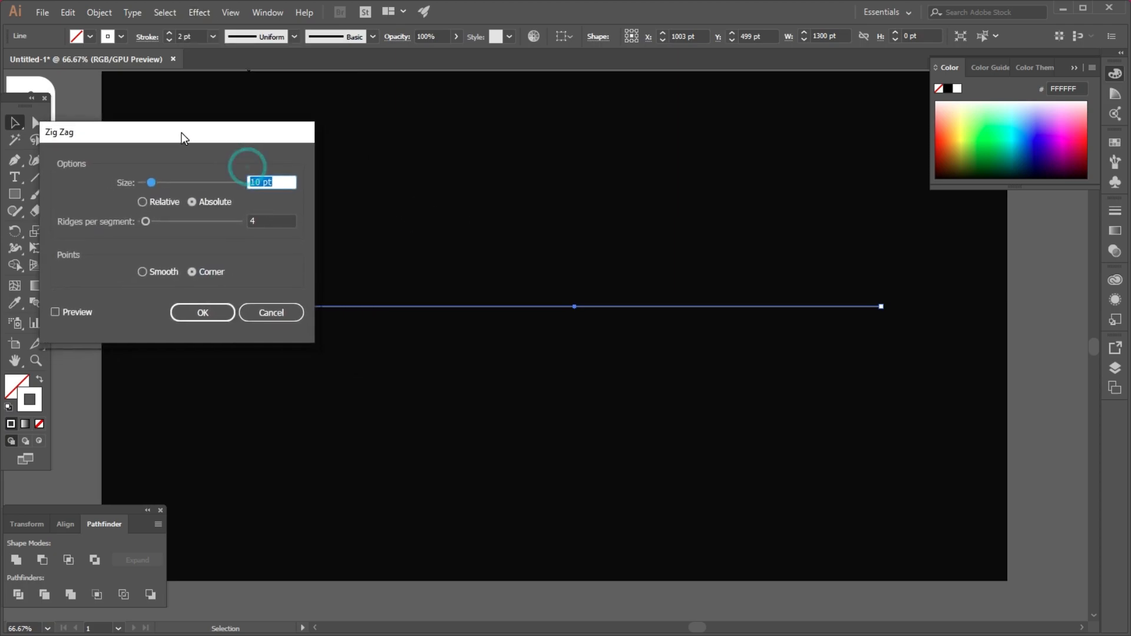
{"action": "left_click", "coordinate": [56, 312]}
{"action": "left_click", "coordinate": [268, 222]}
{"action": "type", "text": "7"}
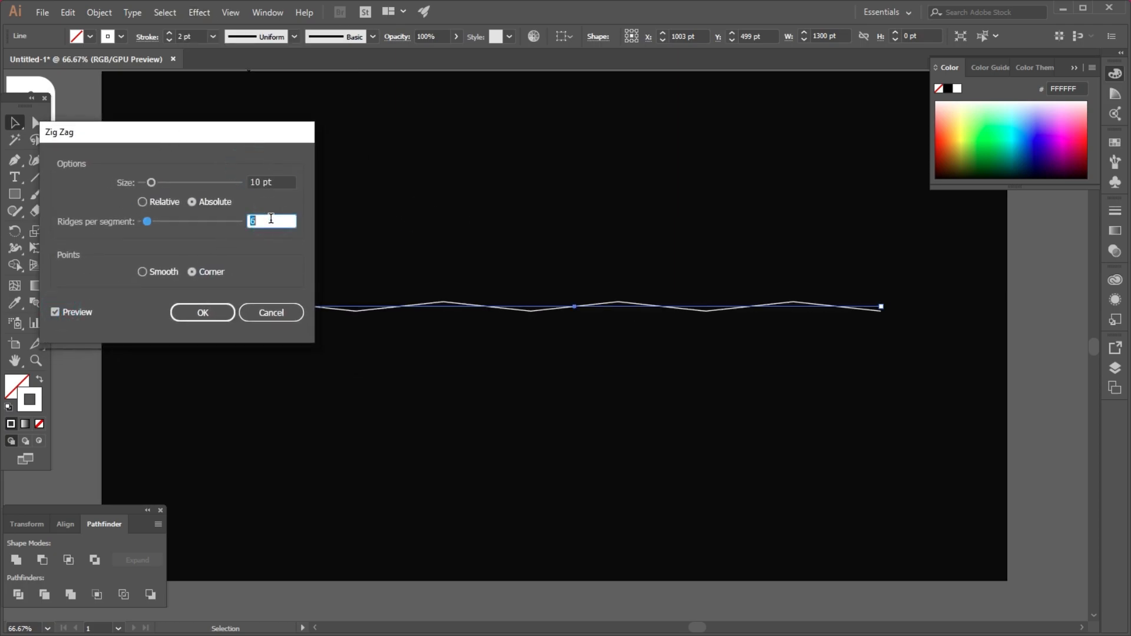
Step: Use smooth points and a 90 pt absolute size for the Zig Zag effect, and apply it
{"action": "left_click", "coordinate": [278, 184]}
{"action": "type", "text": "43"}
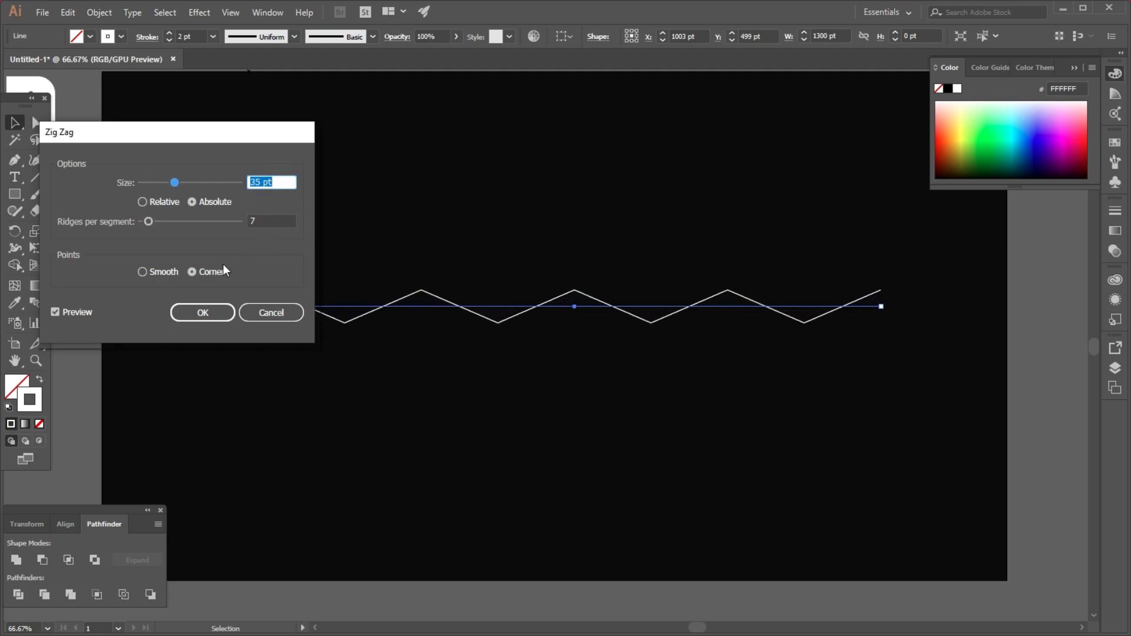
{"action": "left_click", "coordinate": [143, 272]}
{"action": "left_click", "coordinate": [285, 181]}
{"action": "type", "text": "74"}
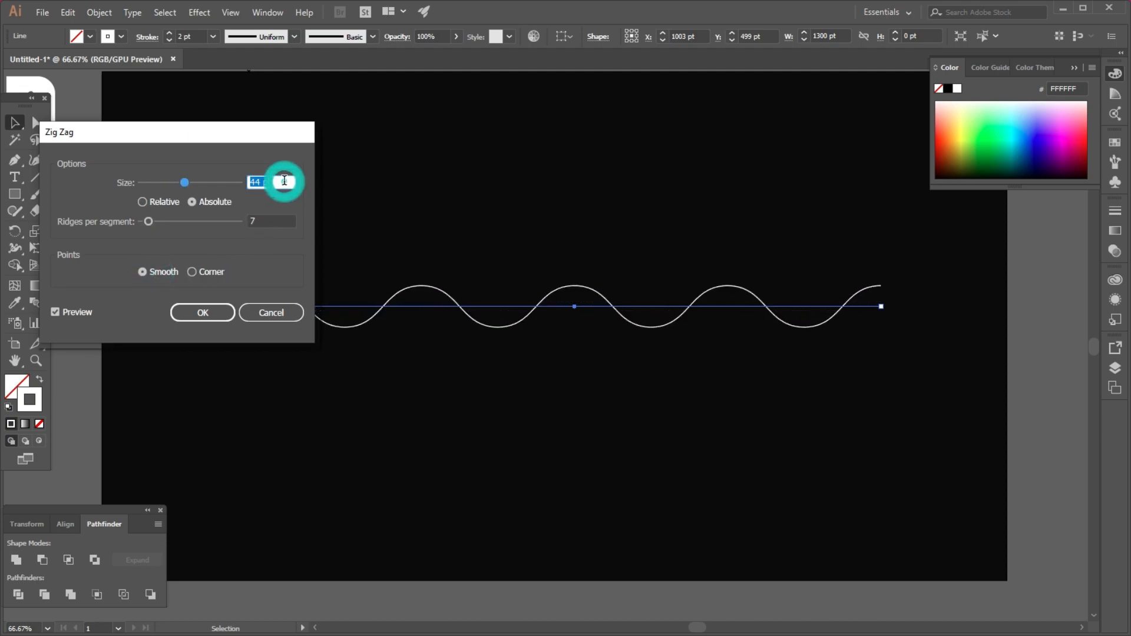
{"action": "type", "text": "84"}
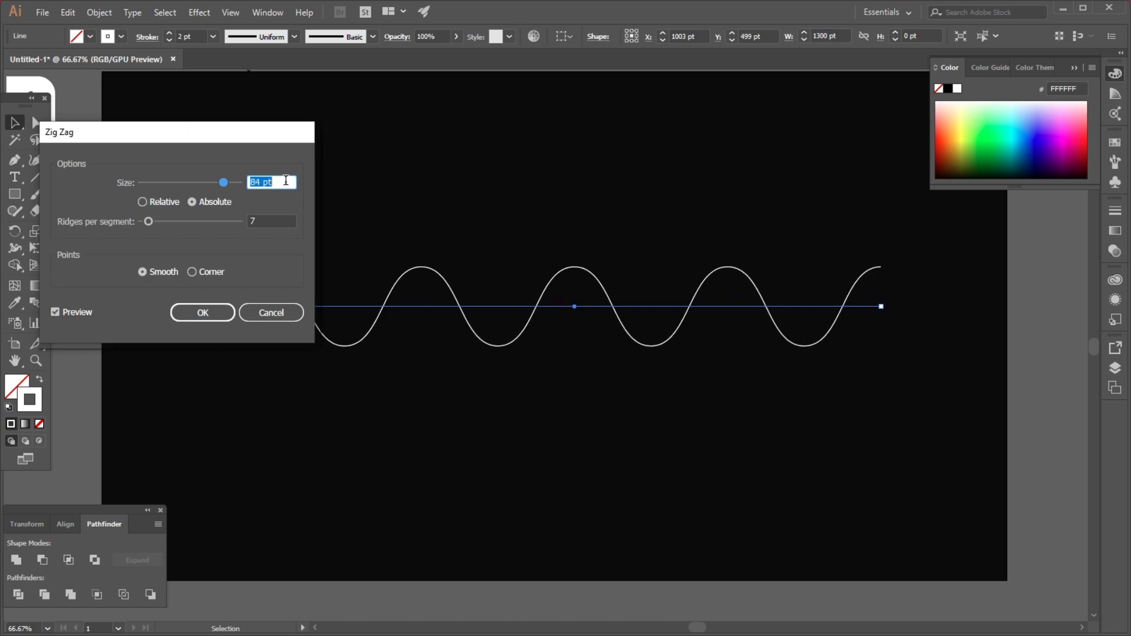
{"action": "type", "text": "90"}
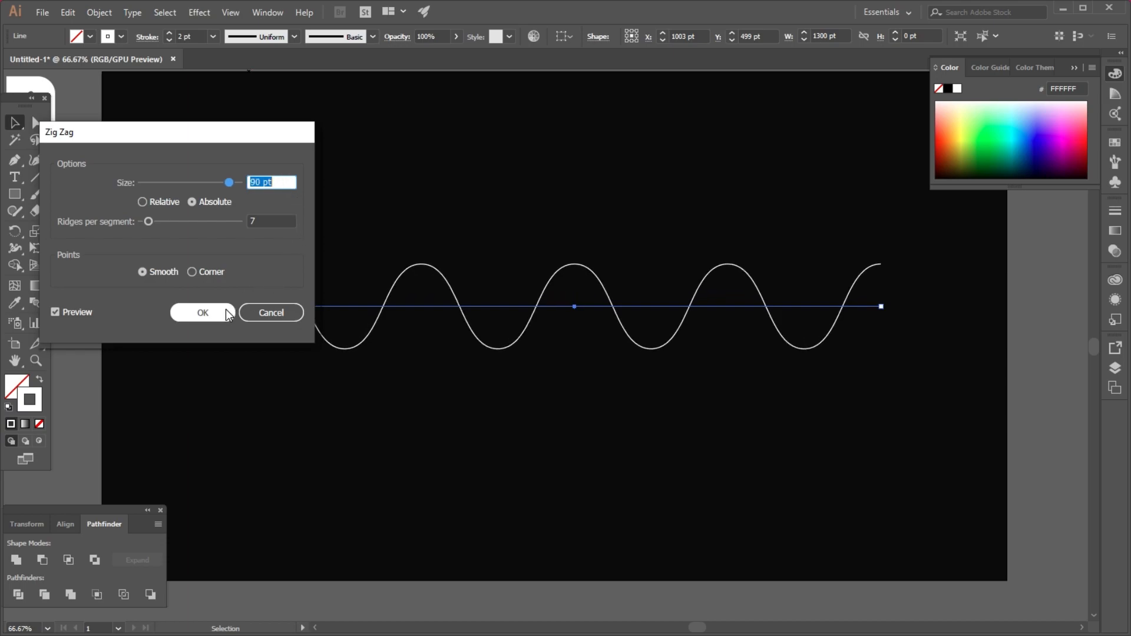
{"action": "left_click", "coordinate": [202, 312]}
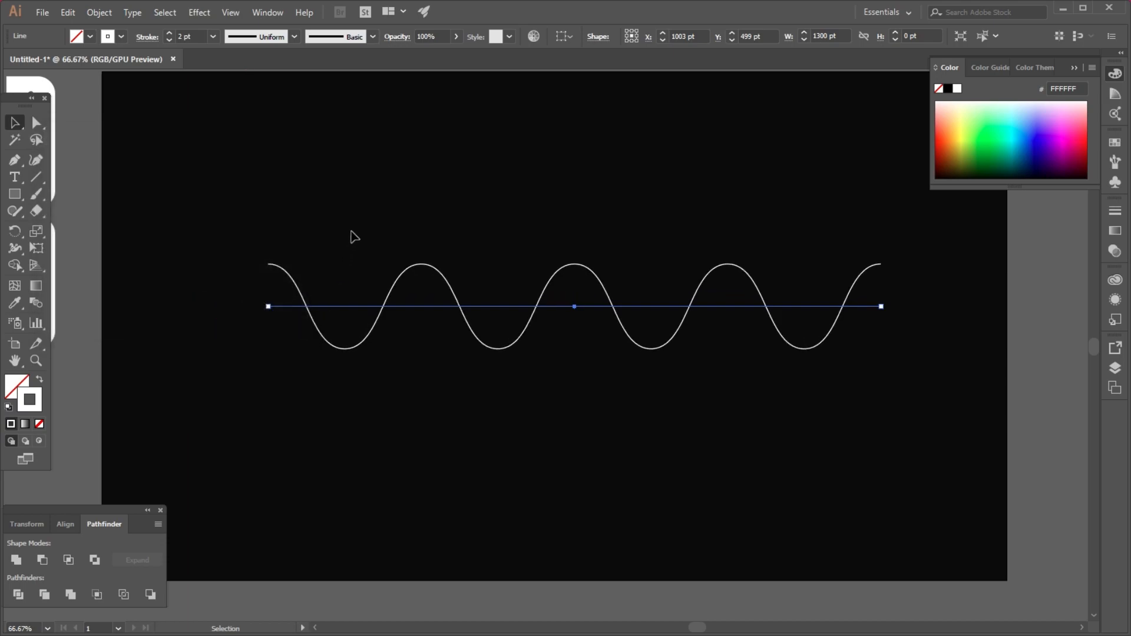
Step: Expand the appearance of the zig-zag line into an editable wavy path
{"action": "scroll", "coordinate": [357, 235], "scroll_direction": "down", "scroll_amount": 2}
{"action": "left_click", "coordinate": [99, 13]}
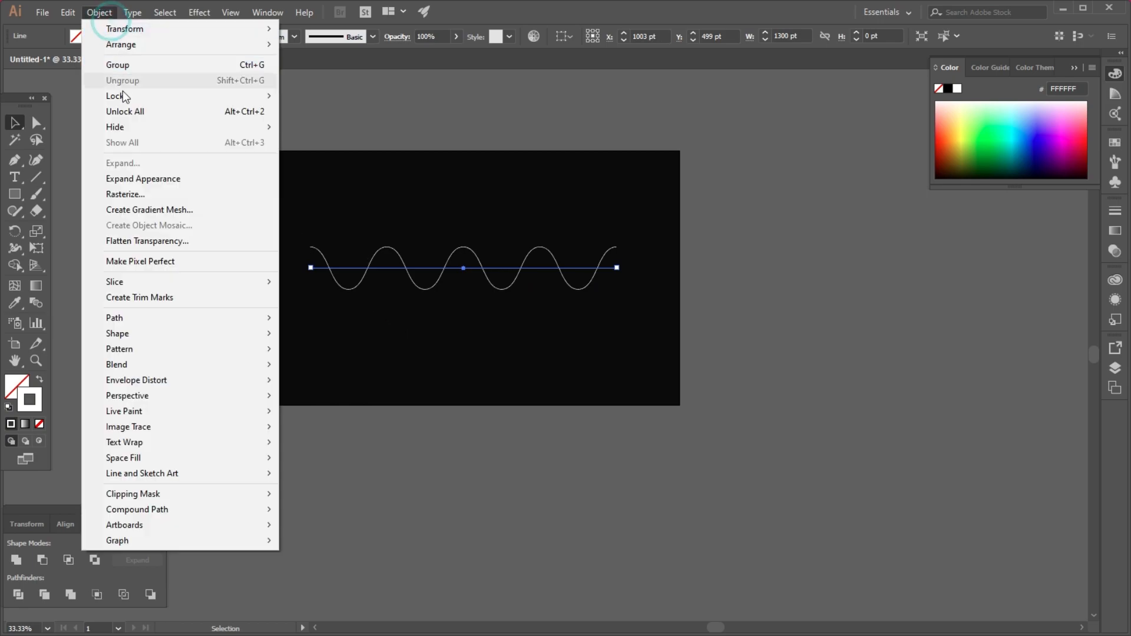
{"action": "left_click", "coordinate": [147, 183]}
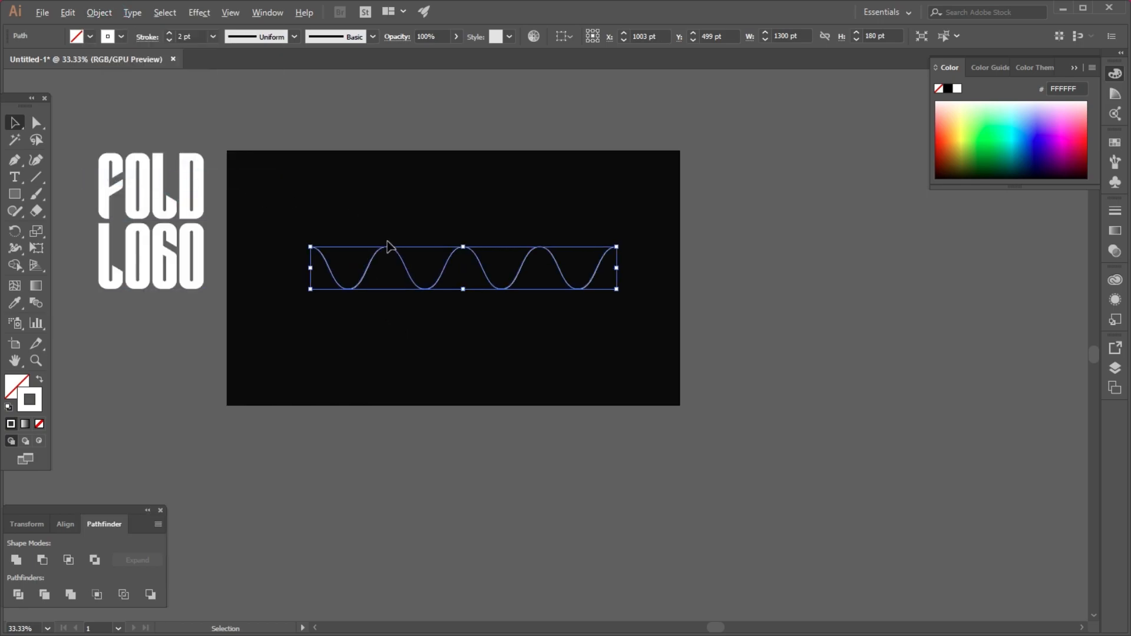
Step: Rotate the expanded wave half a turn so both ends sit at its low points, and deselect it
{"action": "scroll", "coordinate": [390, 244], "scroll_direction": "up", "scroll_amount": 1}
{"action": "left_click", "coordinate": [435, 207]}
{"action": "left_click", "coordinate": [503, 255]}
{"action": "left_click_drag", "start_coordinate": [735, 245], "coordinate": [364, 330]}
{"action": "left_click", "coordinate": [390, 209]}
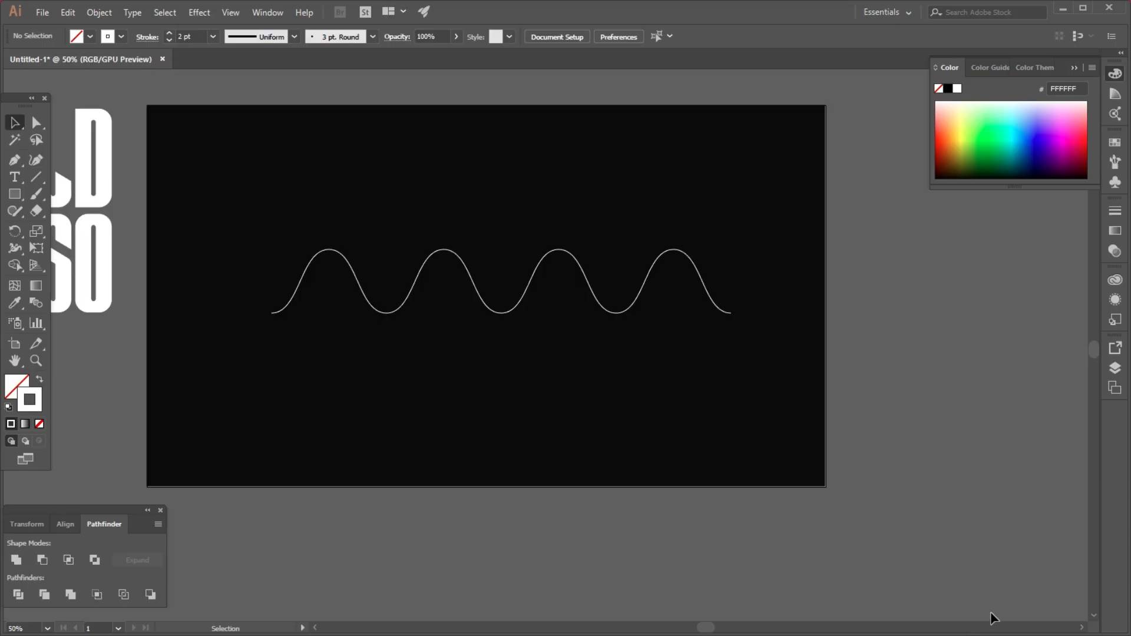
Step: Turn the white FOLD LOGO artwork into a new symbol and move the artwork slightly away from the background
{"action": "scroll", "coordinate": [991, 617], "scroll_direction": "down", "scroll_amount": 1}
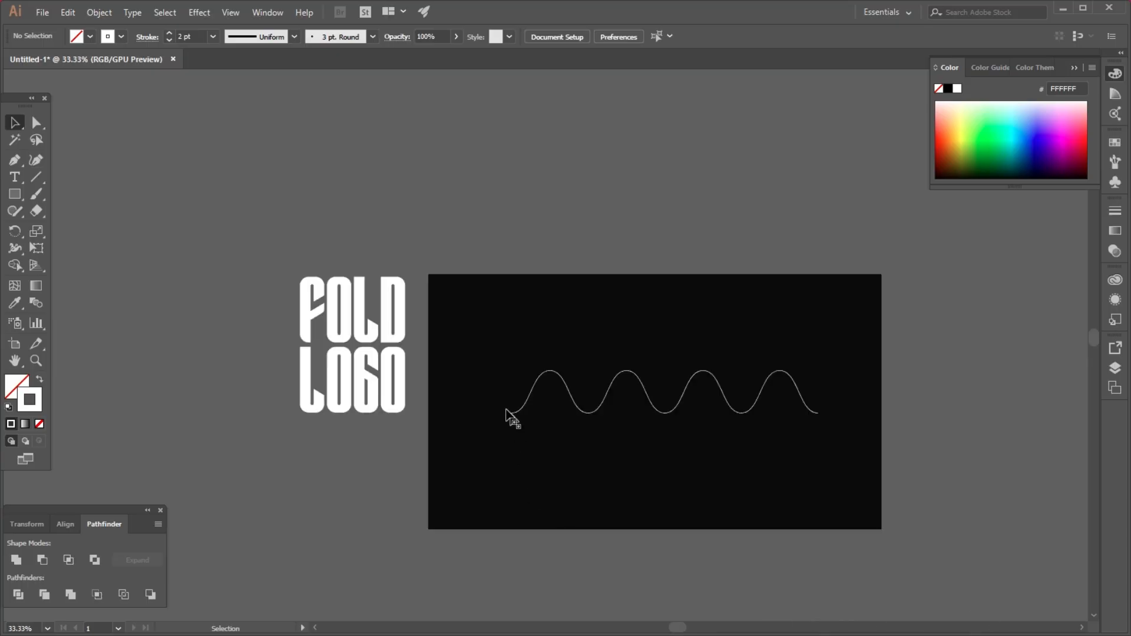
{"action": "scroll", "coordinate": [512, 418], "scroll_direction": "down", "scroll_amount": 2}
{"action": "scroll", "coordinate": [598, 457], "scroll_direction": "up", "scroll_amount": 2}
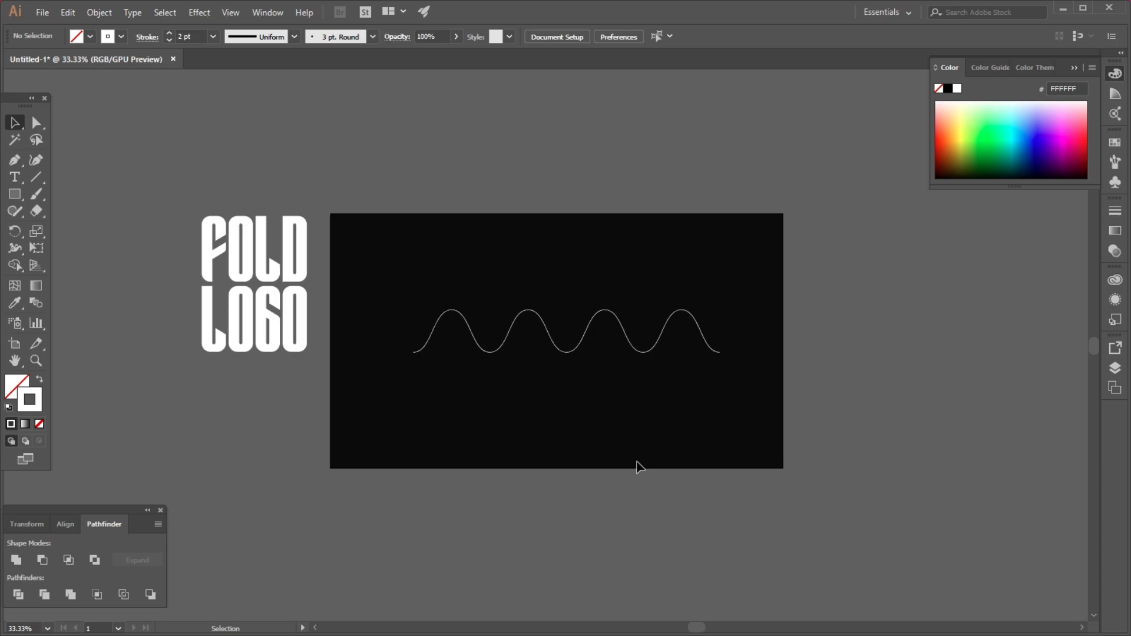
{"action": "left_click", "coordinate": [1115, 184]}
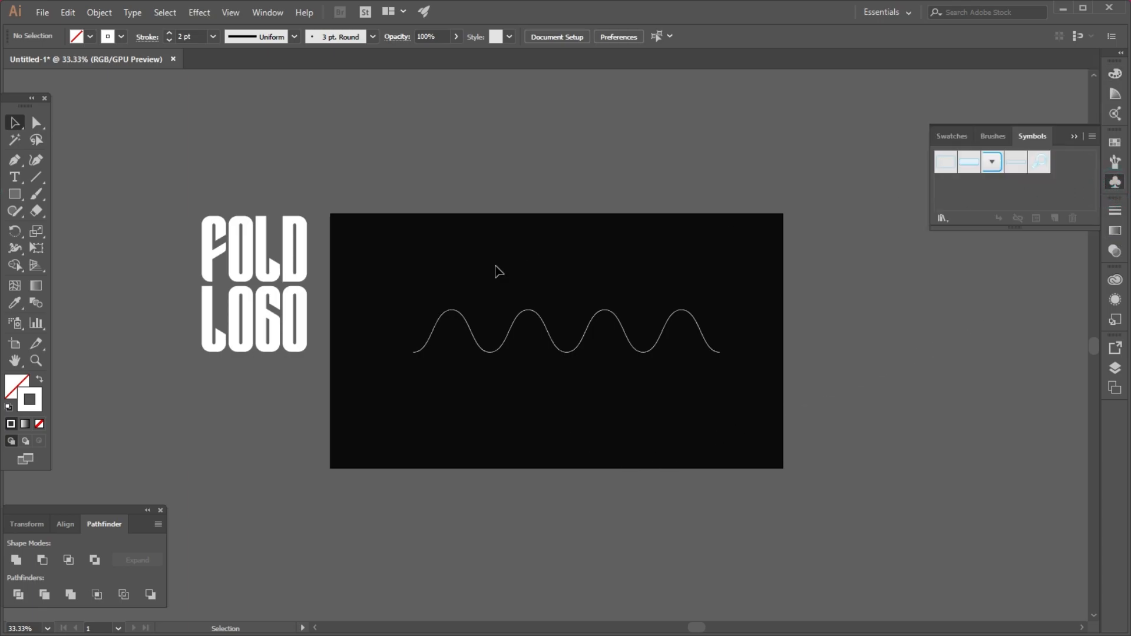
{"action": "left_click_drag", "start_coordinate": [274, 245], "coordinate": [969, 182]}
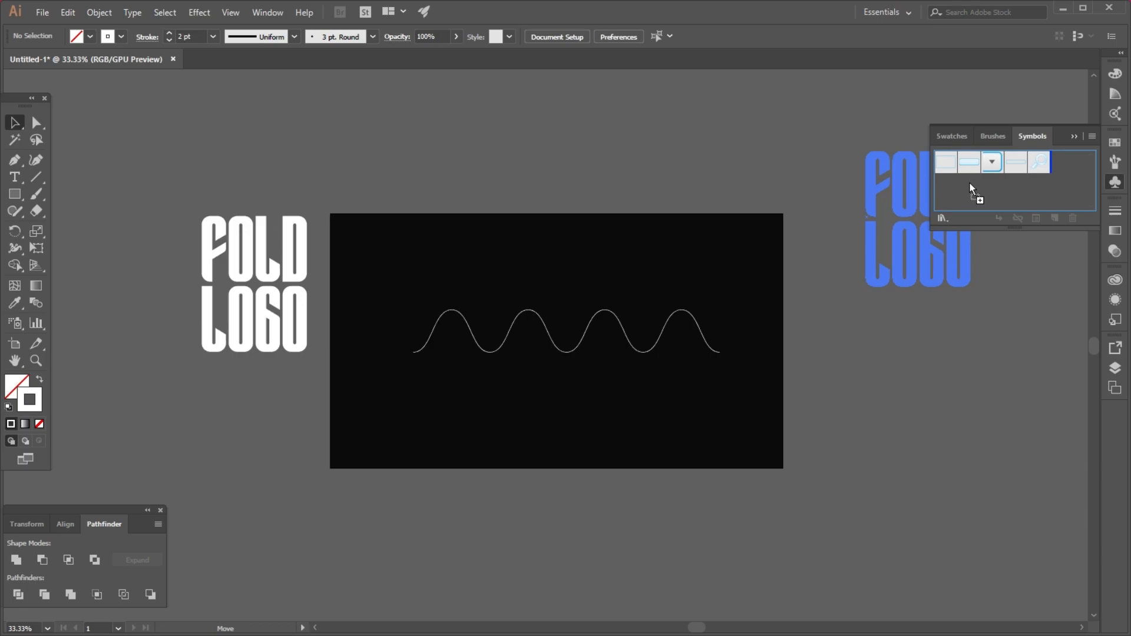
{"action": "left_click", "coordinate": [470, 354]}
{"action": "left_click_drag", "start_coordinate": [286, 268], "coordinate": [263, 246]}
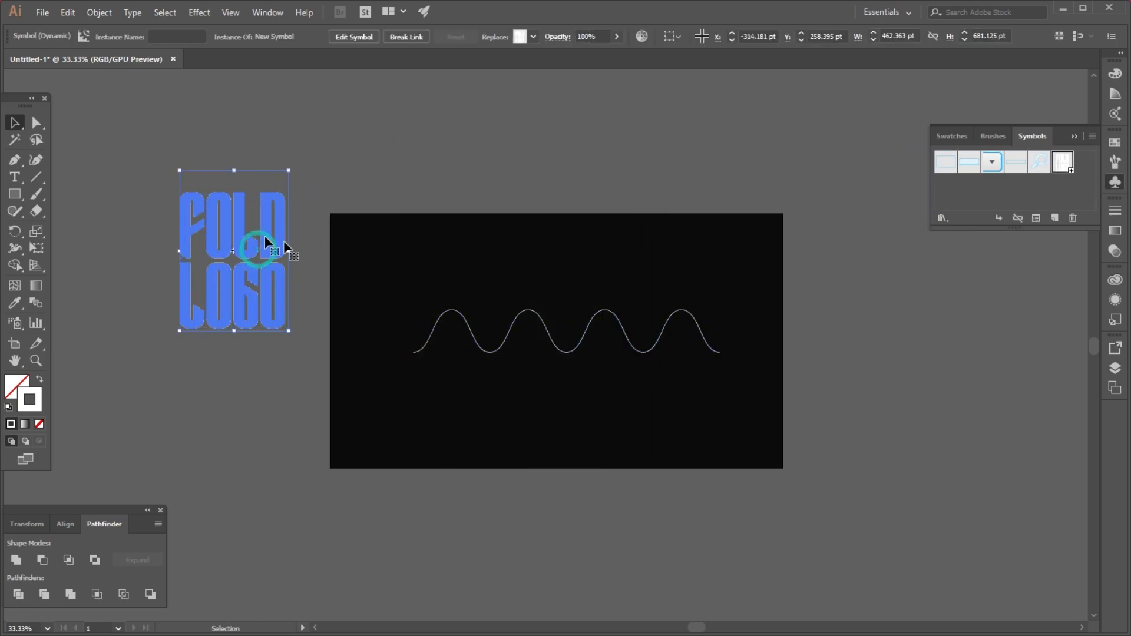
Step: Set up a 3D Extrude & Bevel effect on the wavy path with the preview on
{"action": "left_click", "coordinate": [564, 245]}
{"action": "left_click", "coordinate": [543, 326]}
{"action": "key", "text": "ctrl+plus"}
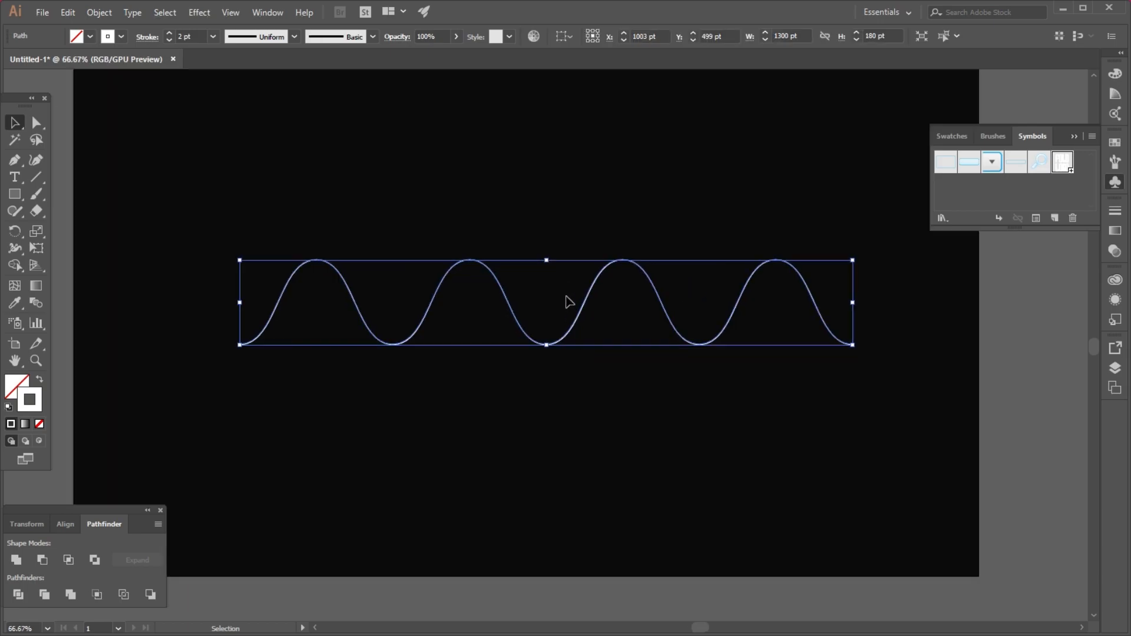
{"action": "left_click", "coordinate": [199, 12]}
{"action": "mouse_move", "coordinate": [223, 94]}
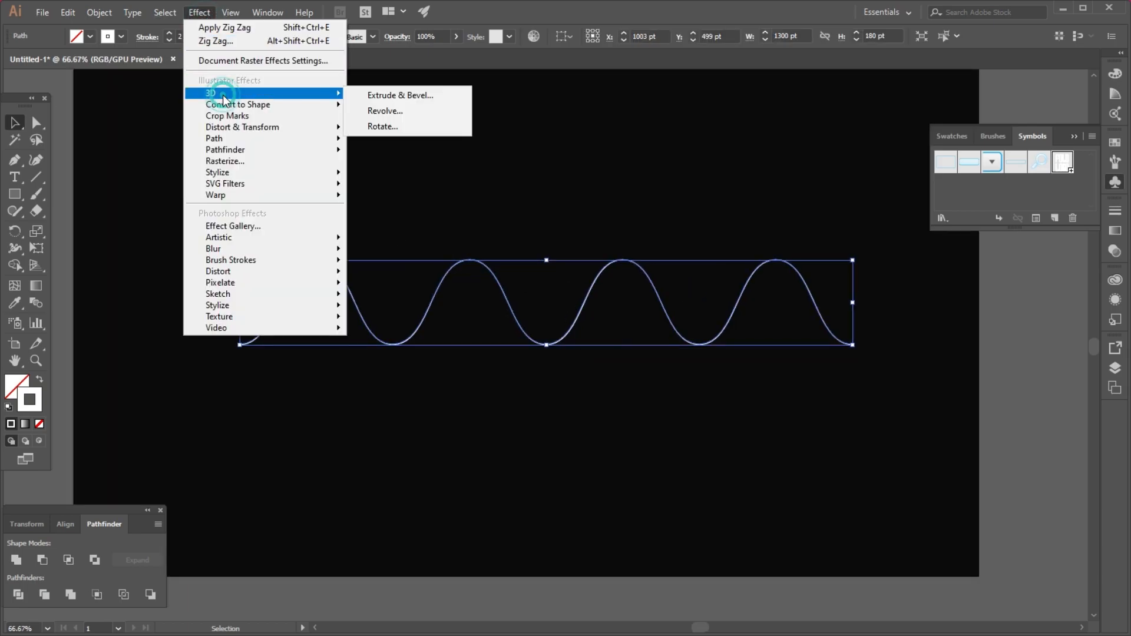
{"action": "left_click", "coordinate": [402, 97]}
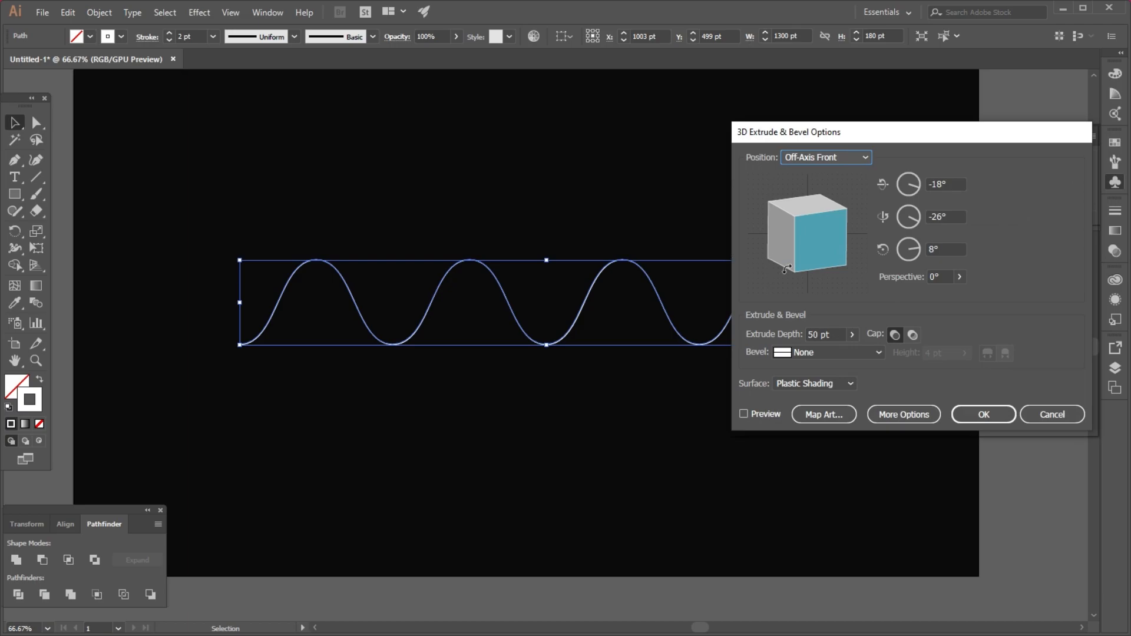
{"action": "left_click", "coordinate": [761, 411]}
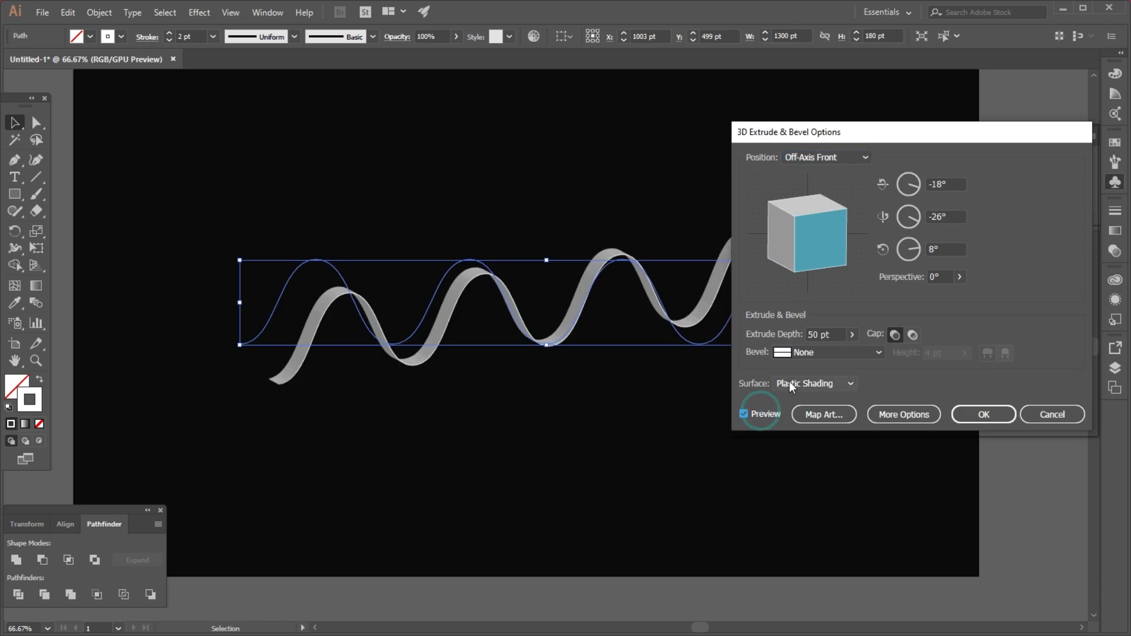
Step: Use the Isometric Right position and a 528 pt extrude depth for the 3D effect
{"action": "left_click", "coordinate": [864, 158]}
{"action": "left_click", "coordinate": [851, 394]}
{"action": "left_click", "coordinate": [854, 334]}
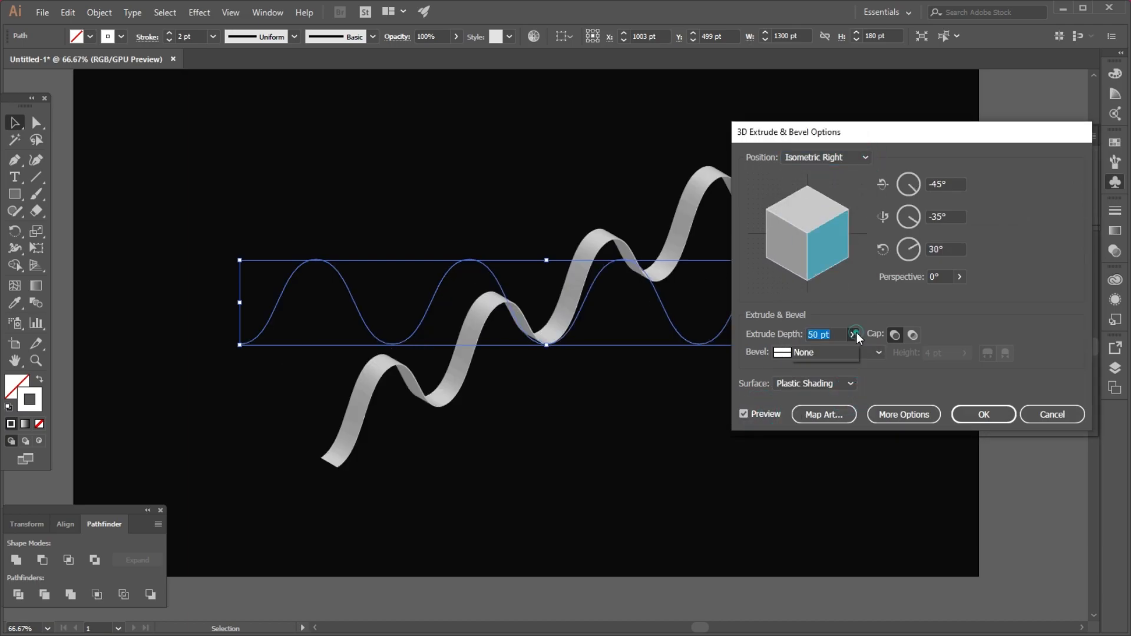
{"action": "left_click", "coordinate": [813, 351]}
Step: Map the New Symbol artwork onto surface 5 of 5 of the extrusion and make the geometry invisible
{"action": "left_click", "coordinate": [815, 412]}
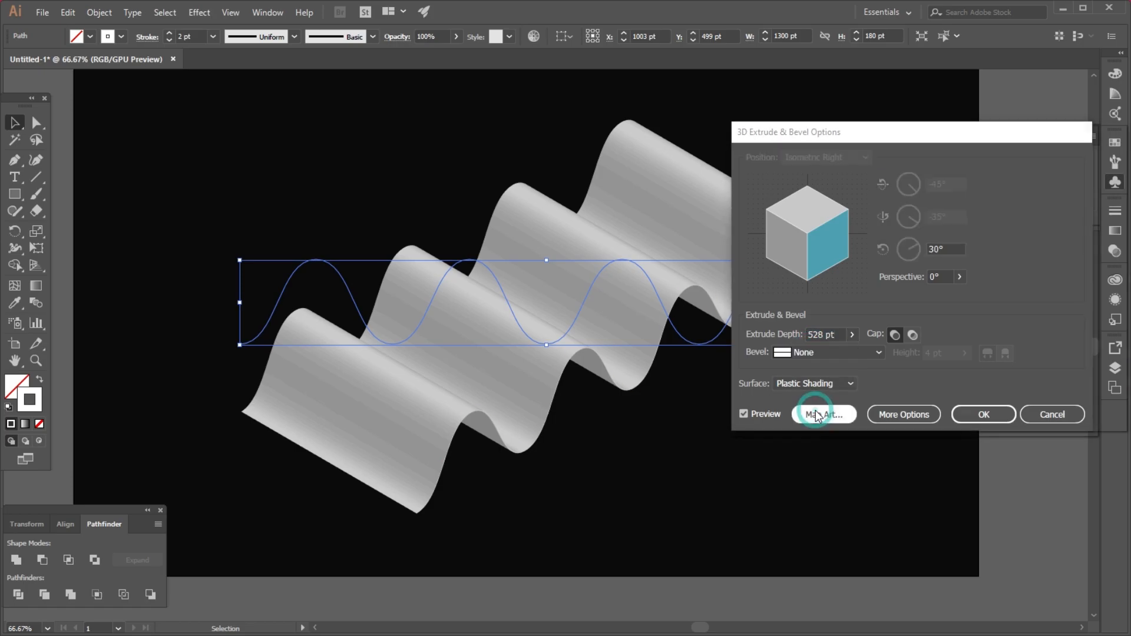
{"action": "left_click", "coordinate": [1051, 158]}
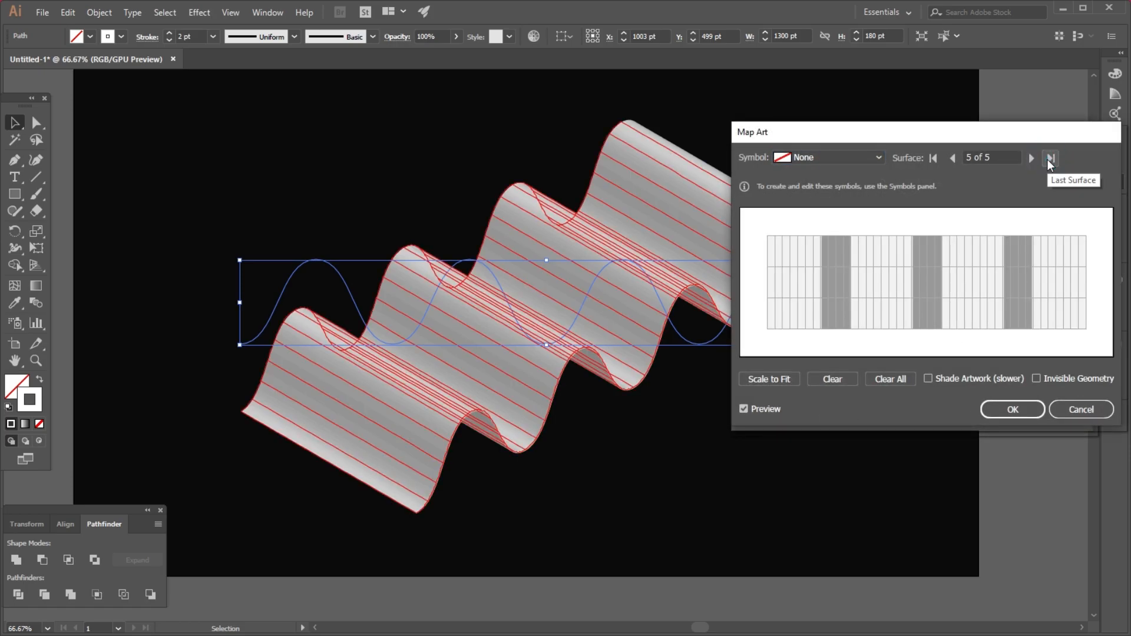
{"action": "left_click", "coordinate": [879, 158]}
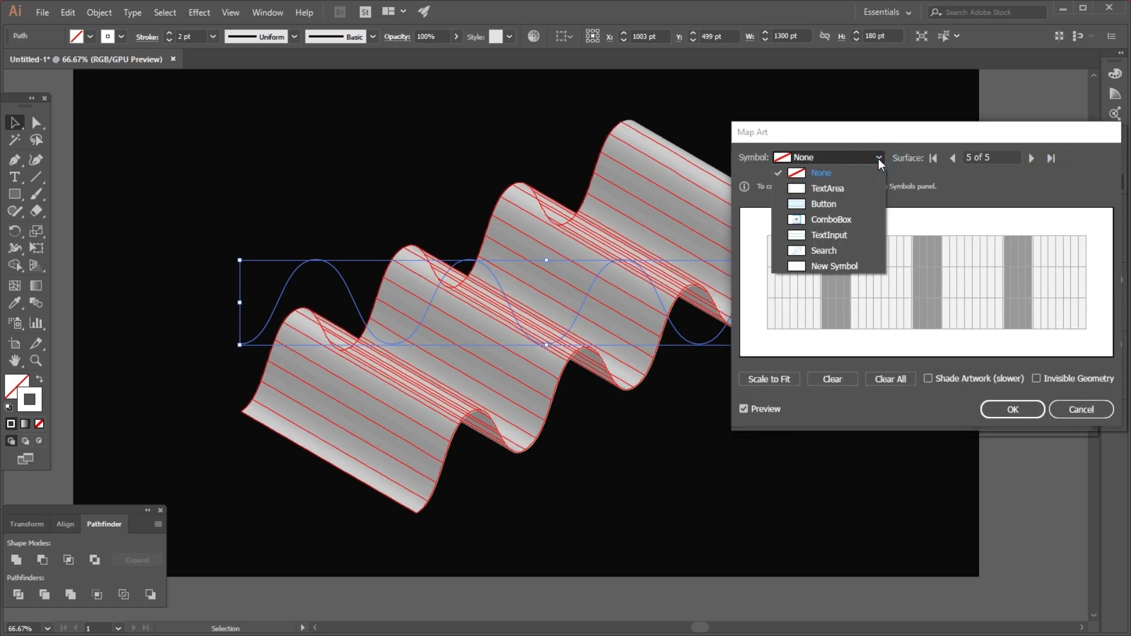
{"action": "left_click", "coordinate": [854, 263]}
{"action": "left_click", "coordinate": [1035, 379]}
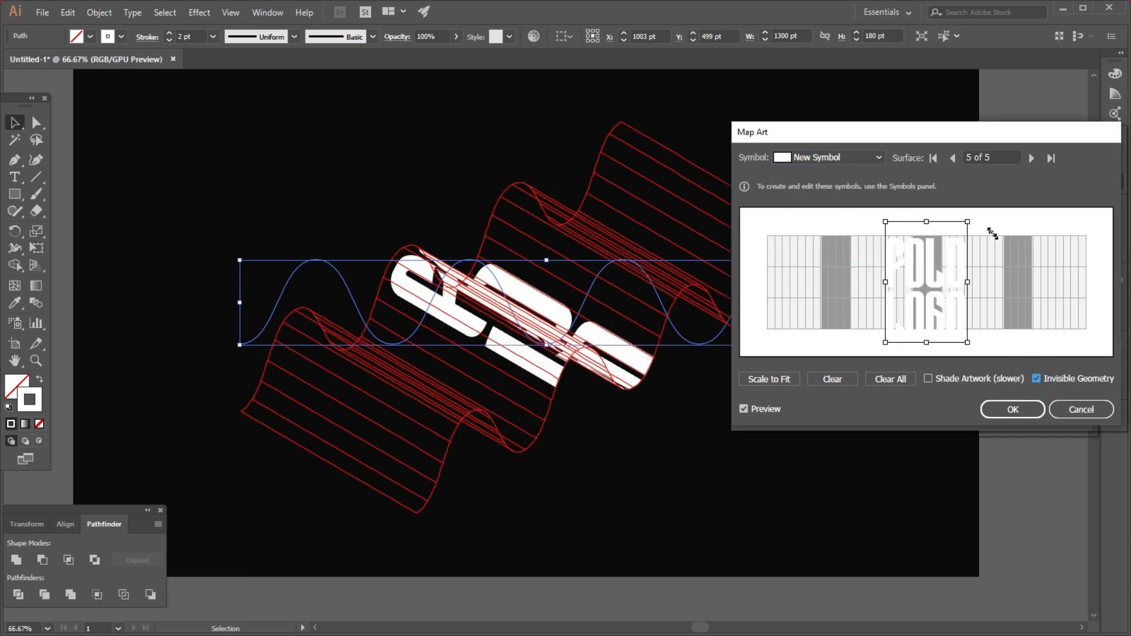
Step: Rotate the mapped artwork a quarter turn counterclockwise and stretch it lengthwise across the two middle folds
{"action": "left_click_drag", "start_coordinate": [971, 216], "coordinate": [866, 240]}
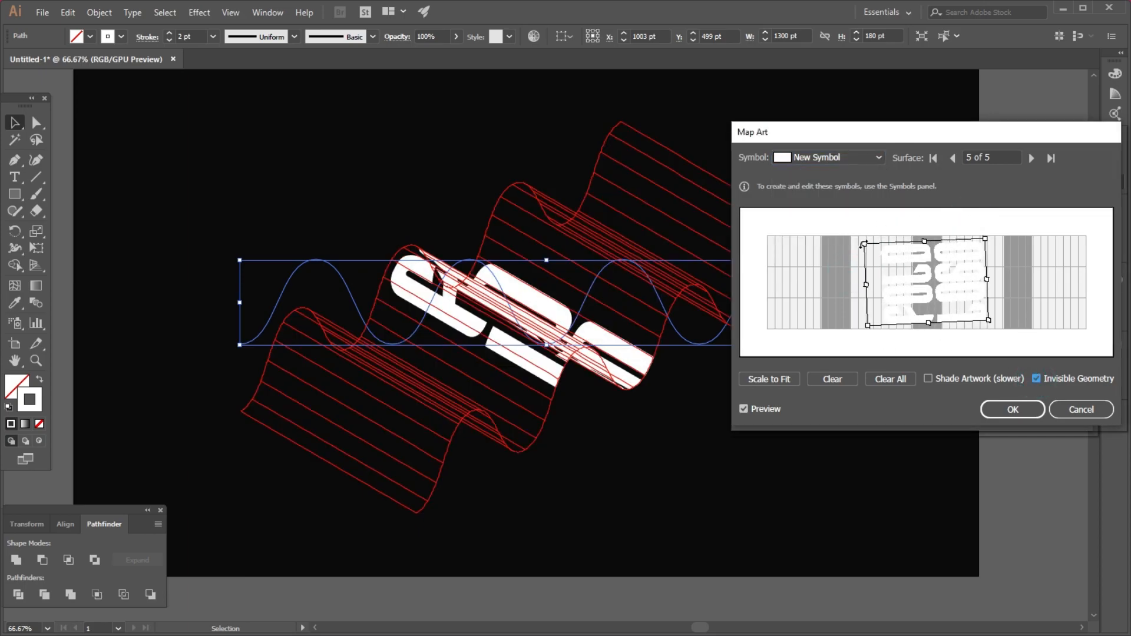
{"action": "left_click_drag", "start_coordinate": [898, 278], "coordinate": [861, 278]}
{"action": "left_click_drag", "start_coordinate": [951, 281], "coordinate": [1014, 283]}
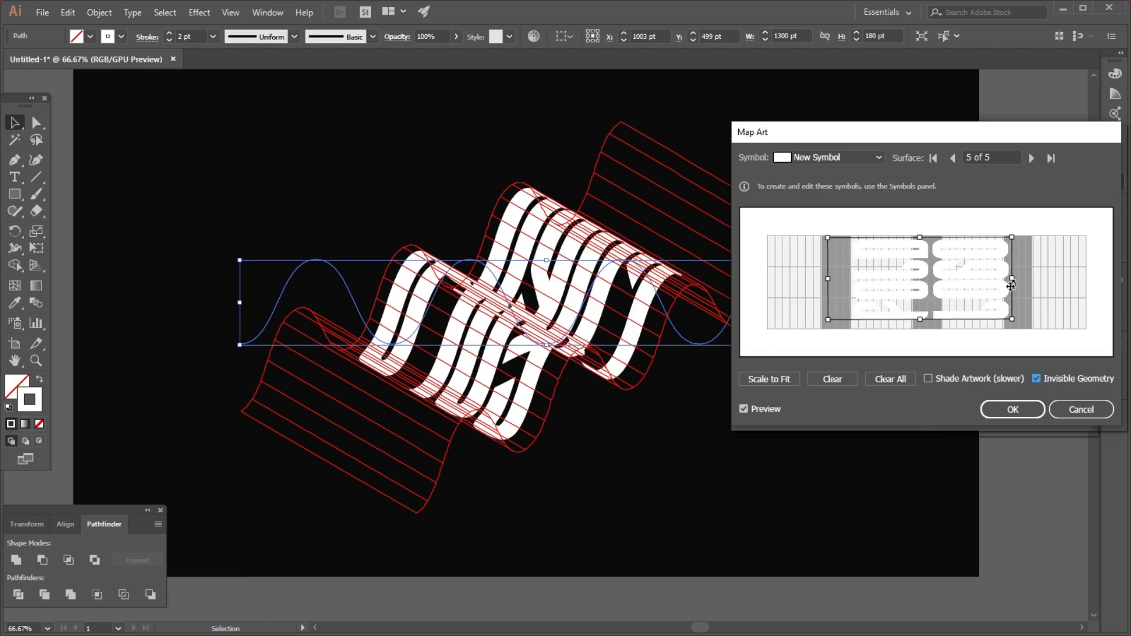
Step: Fit the mapped artwork to the full height of the surface, widen it slightly, and apply the mapping and 3D effect
{"action": "left_click_drag", "start_coordinate": [921, 321], "coordinate": [924, 330]}
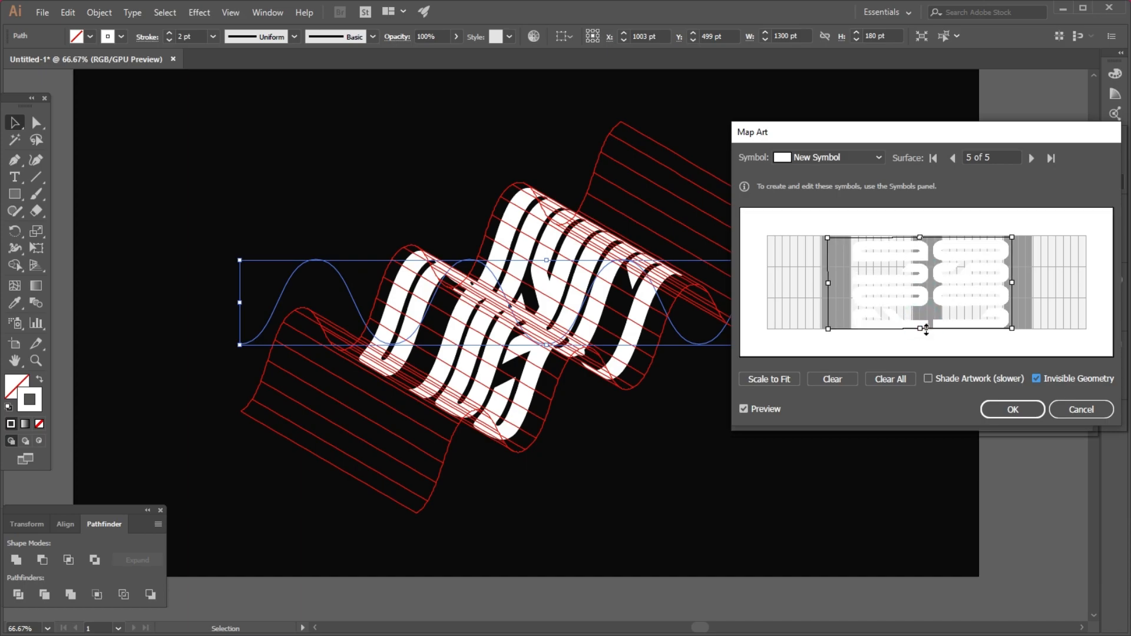
{"action": "left_click_drag", "start_coordinate": [922, 239], "coordinate": [920, 233]}
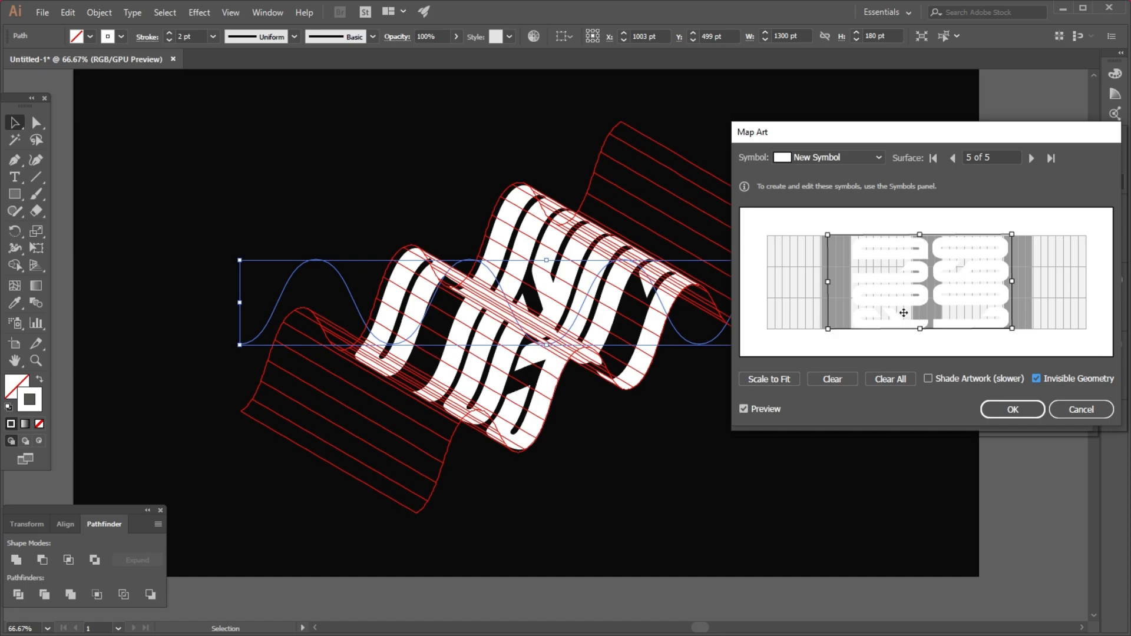
{"action": "left_click_drag", "start_coordinate": [928, 307], "coordinate": [939, 313]}
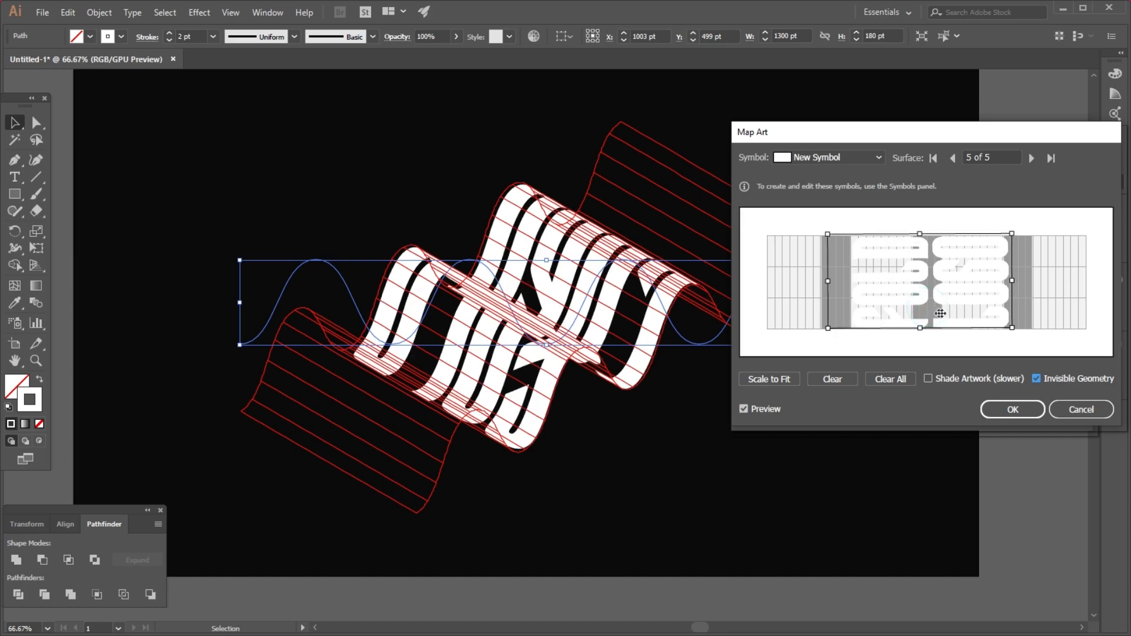
{"action": "left_click_drag", "start_coordinate": [1013, 279], "coordinate": [1017, 279]}
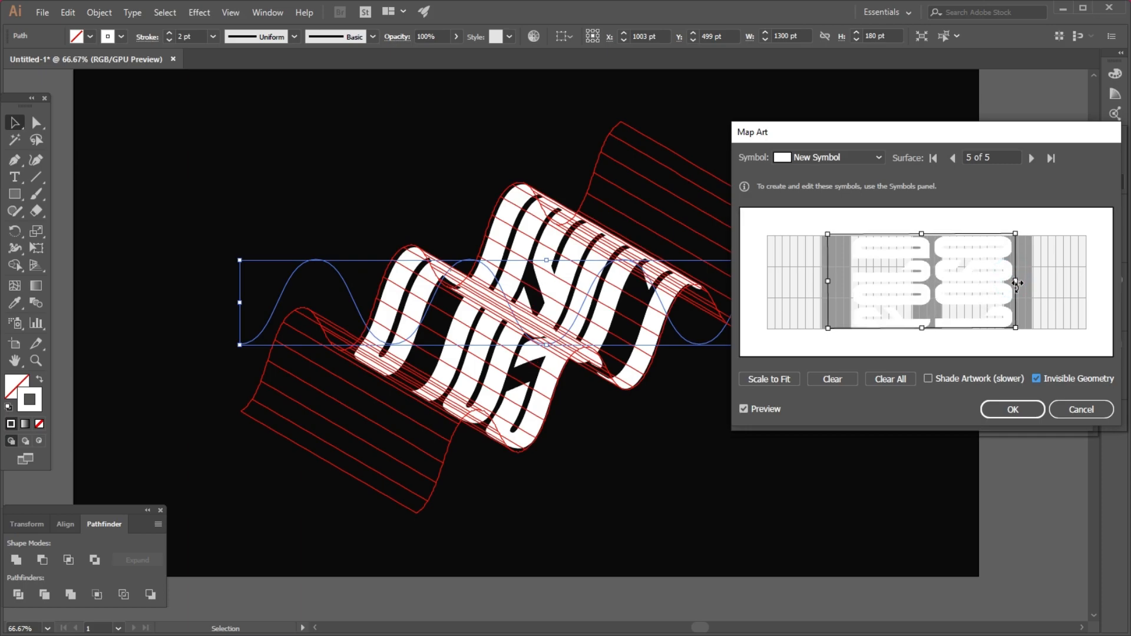
{"action": "left_click", "coordinate": [1012, 409]}
{"action": "left_click", "coordinate": [972, 413]}
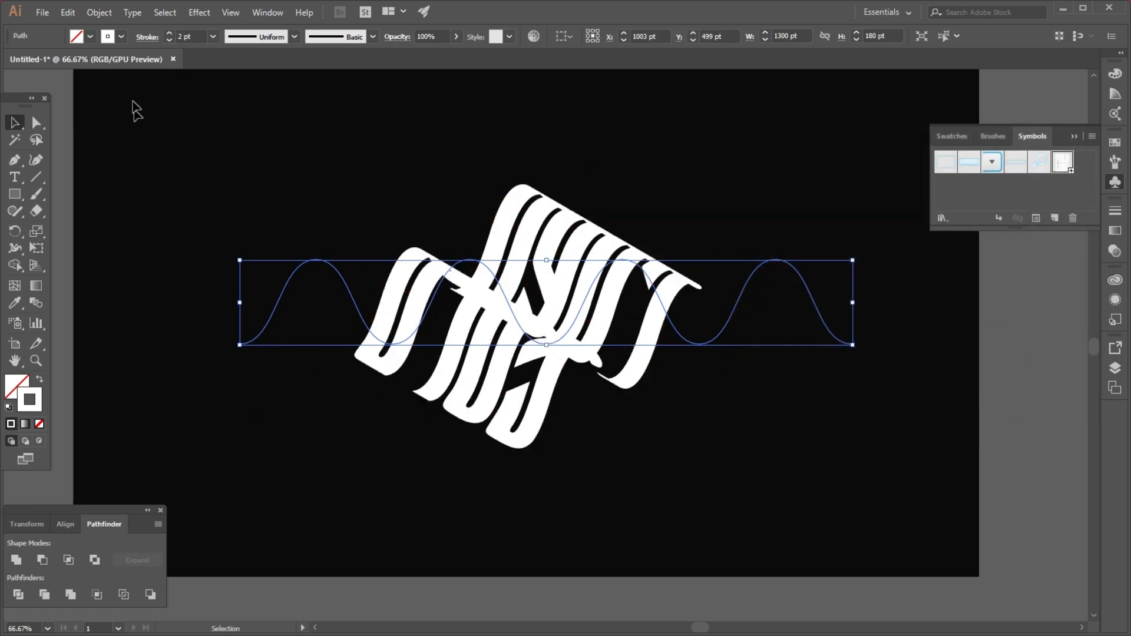
Step: Expand the appearance of the 3D lettering and ungroup the result twice
{"action": "left_click", "coordinate": [99, 13]}
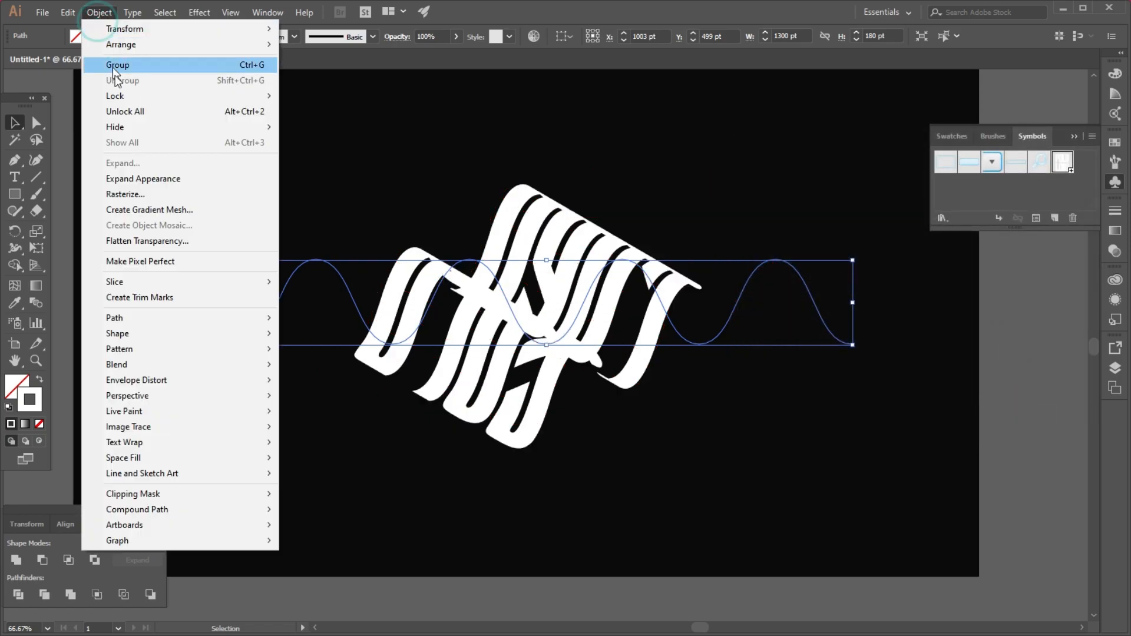
{"action": "left_click", "coordinate": [168, 178]}
{"action": "right_click", "coordinate": [545, 259]}
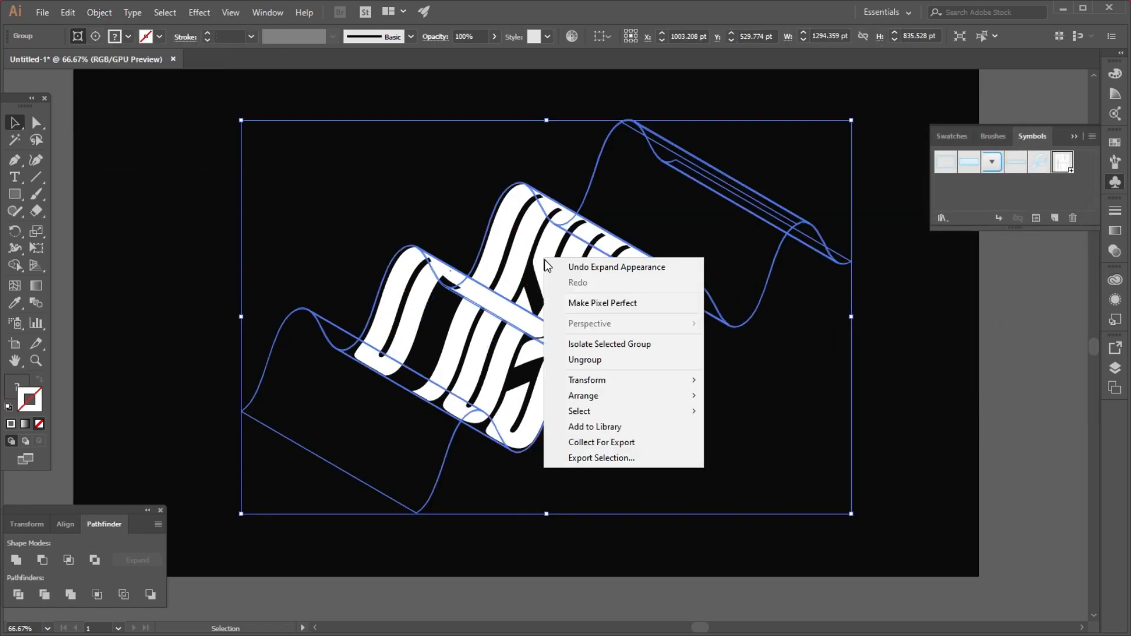
{"action": "left_click", "coordinate": [577, 361]}
{"action": "right_click", "coordinate": [689, 236]}
{"action": "left_click", "coordinate": [717, 336]}
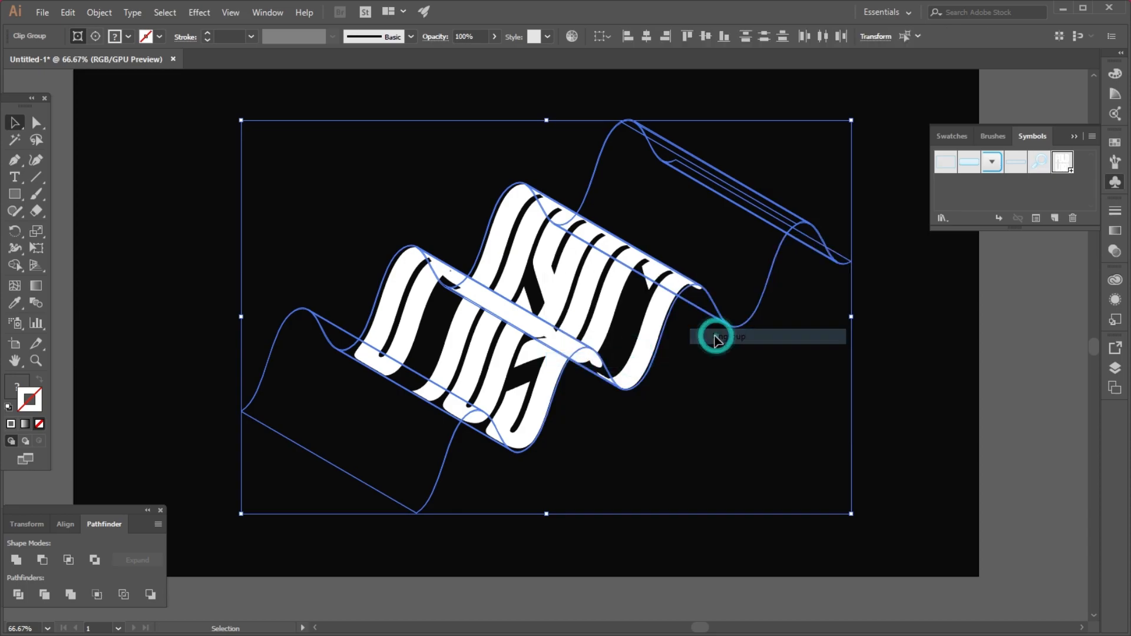
Step: Delete the empty clip group on the rearmost fold and select the front fold's clip group
{"action": "left_click", "coordinate": [772, 335]}
{"action": "left_click", "coordinate": [798, 283]}
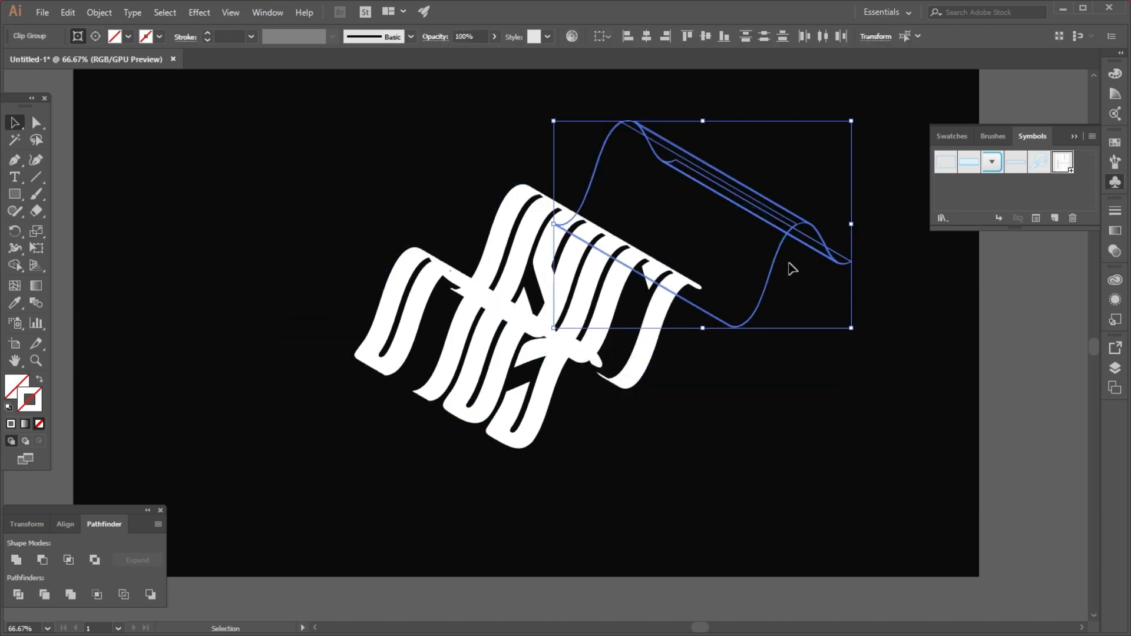
{"action": "left_click", "coordinate": [786, 263]}
{"action": "left_click", "coordinate": [527, 440]}
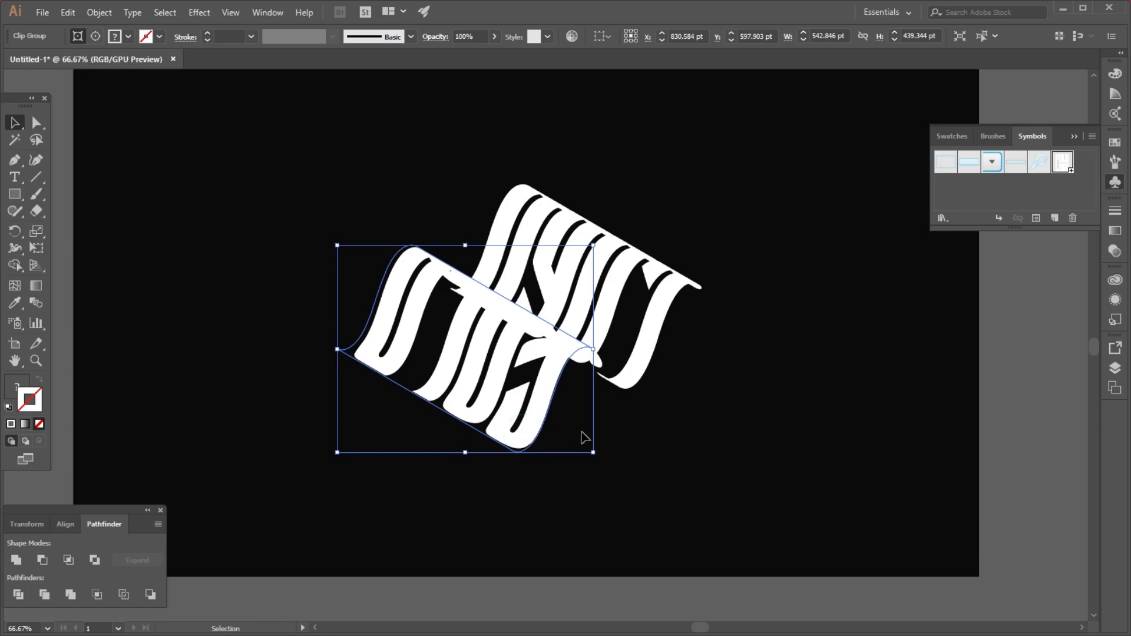
Step: Release the clipping masks of all the remaining folded lettering groups
{"action": "key", "text": "ctrl+a"}
{"action": "right_click", "coordinate": [567, 340]}
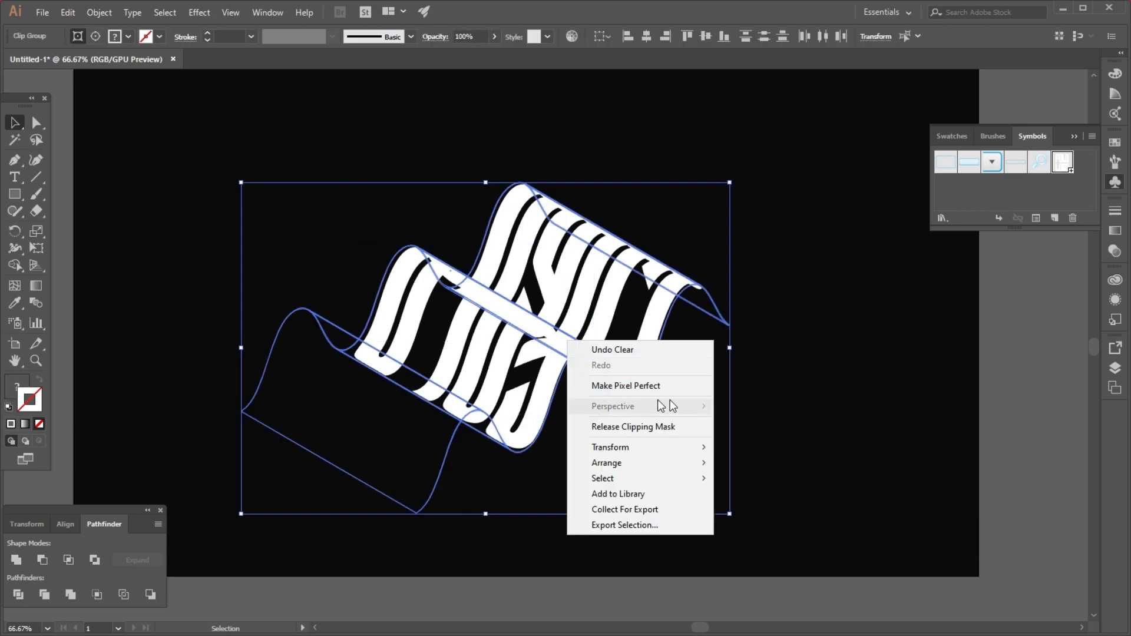
{"action": "left_click", "coordinate": [672, 428]}
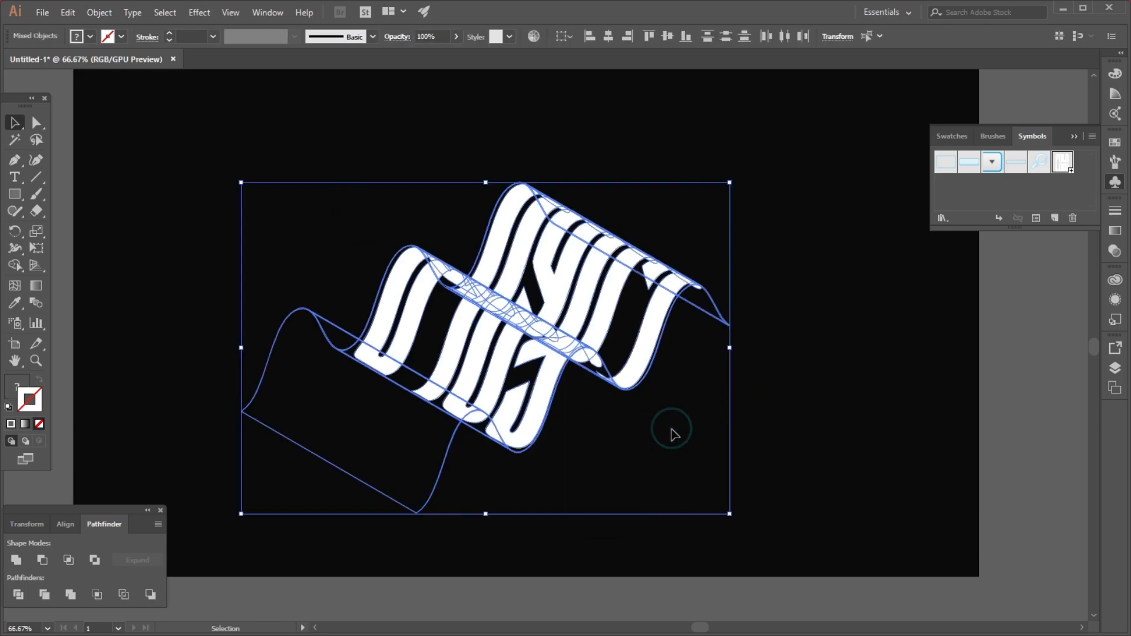
{"action": "right_click", "coordinate": [615, 328]}
{"action": "left_click", "coordinate": [863, 339]}
Step: Delete all leftover paths without fill or stroke using the Magic Wand, and check the remaining lettering by selecting it
{"action": "left_click", "coordinate": [342, 354]}
{"action": "left_click", "coordinate": [277, 236]}
{"action": "left_click", "coordinate": [15, 140]}
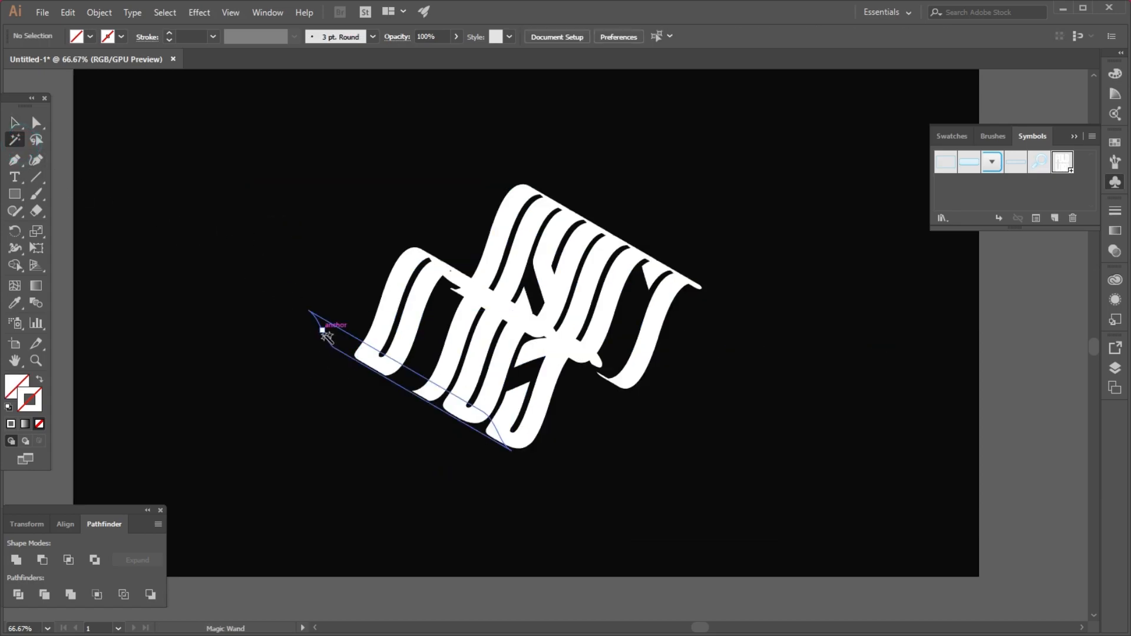
{"action": "left_click", "coordinate": [321, 324]}
{"action": "key", "text": "Delete"}
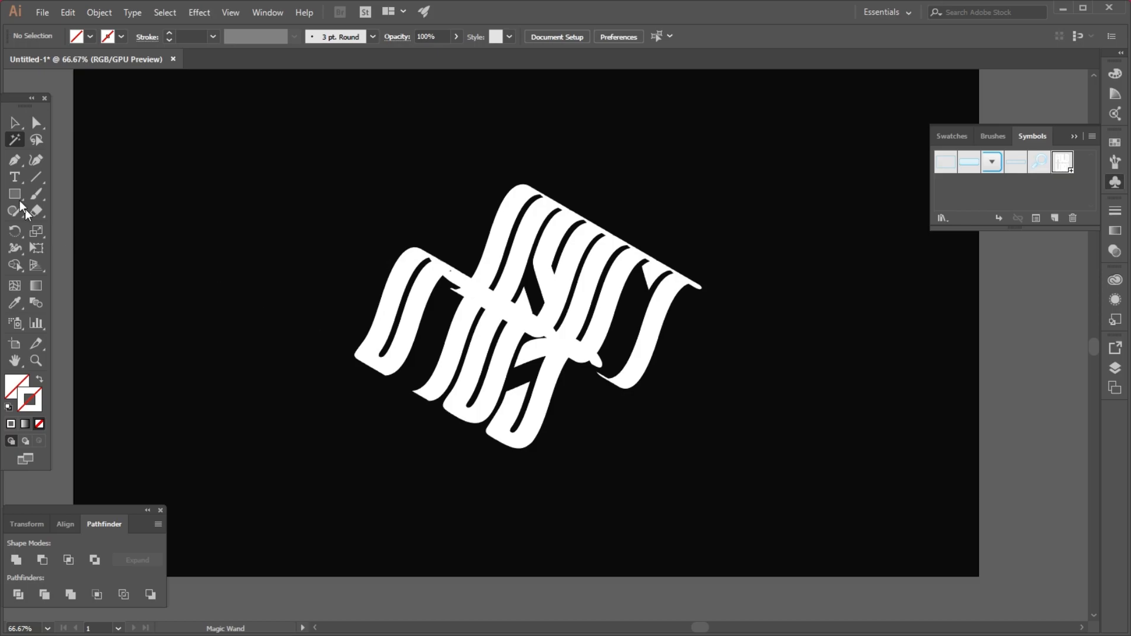
{"action": "left_click", "coordinate": [15, 122]}
{"action": "left_click_drag", "start_coordinate": [268, 154], "coordinate": [498, 292]}
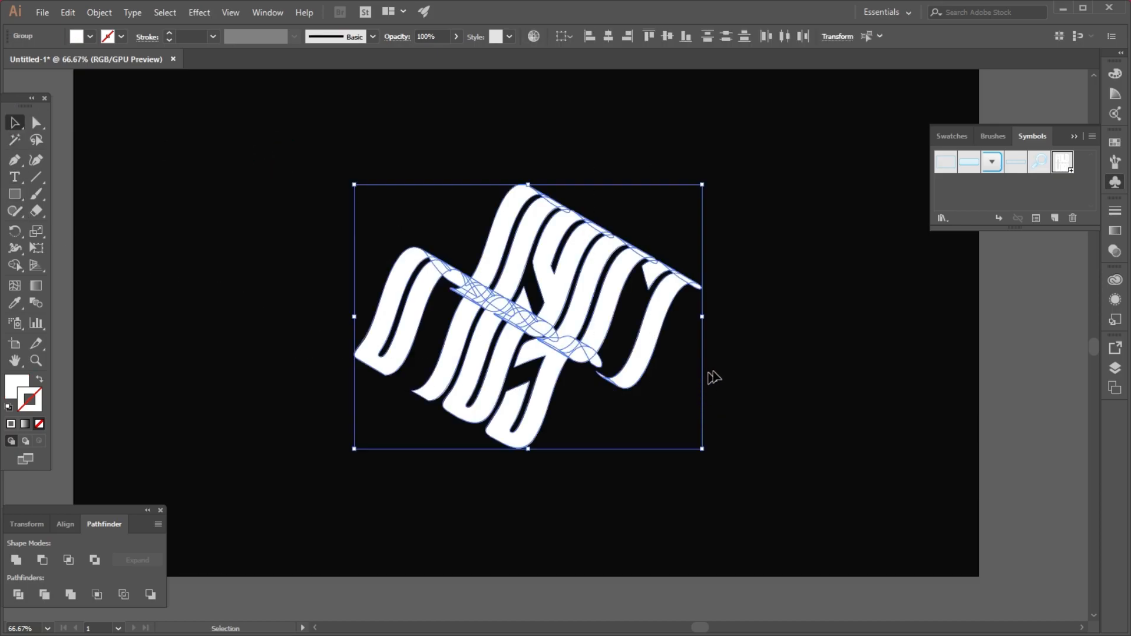
{"action": "left_click", "coordinate": [807, 440]}
Step: Apply a white-to-black gradient fill with no stroke to the front fold's lettering group
{"action": "scroll", "coordinate": [565, 407], "scroll_direction": "up", "scroll_amount": 2}
{"action": "left_click", "coordinate": [568, 268]}
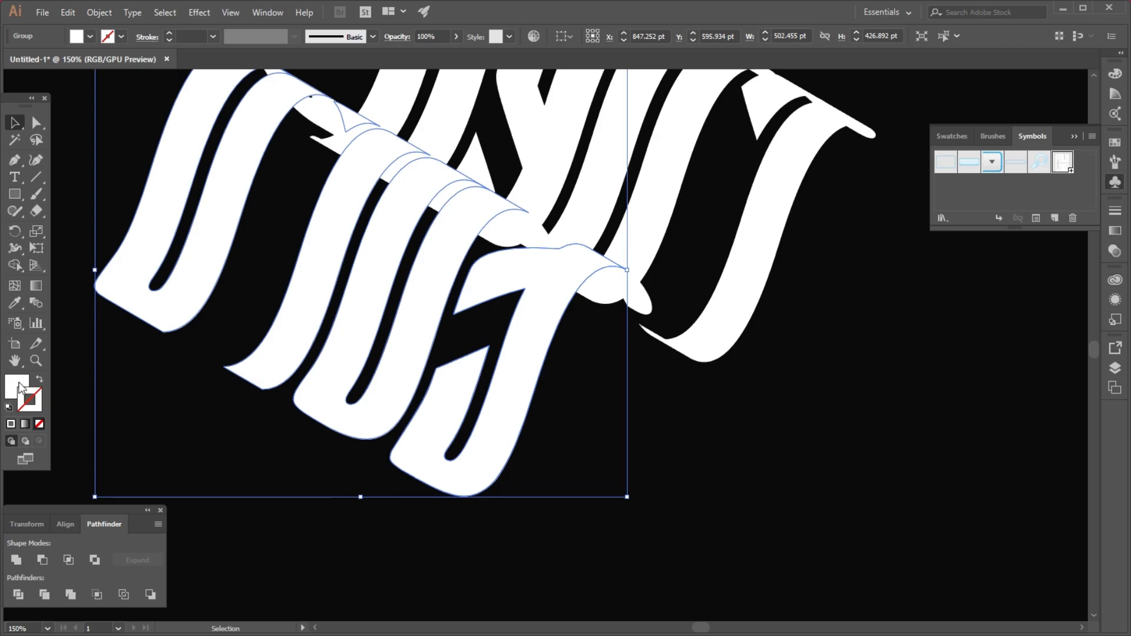
{"action": "left_click", "coordinate": [30, 426]}
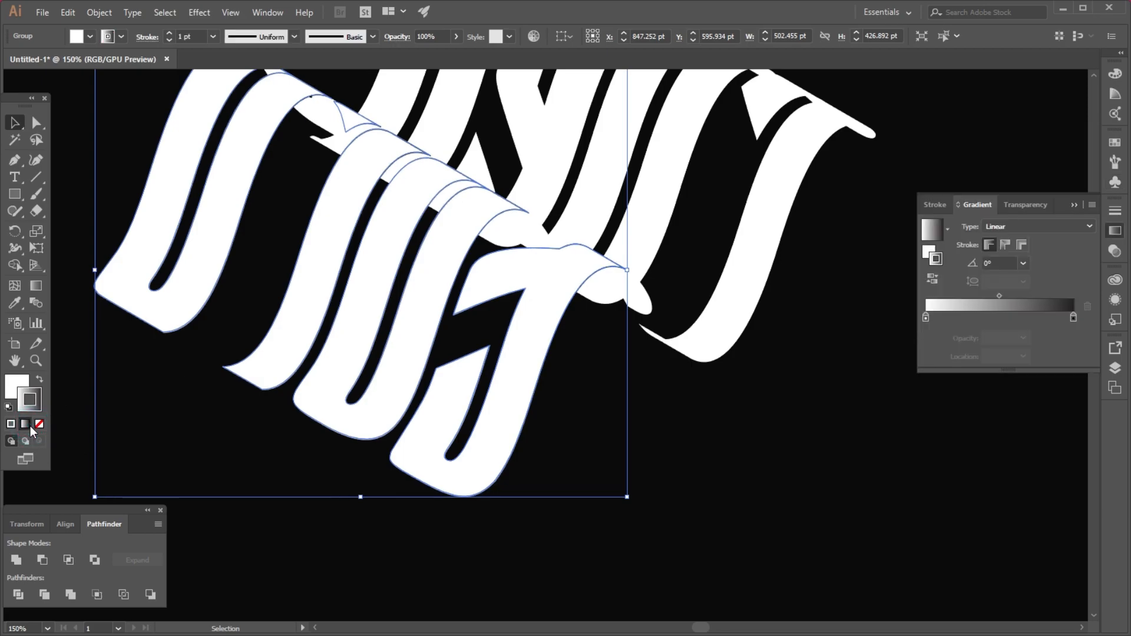
{"action": "left_click", "coordinate": [39, 381]}
{"action": "left_click", "coordinate": [31, 401]}
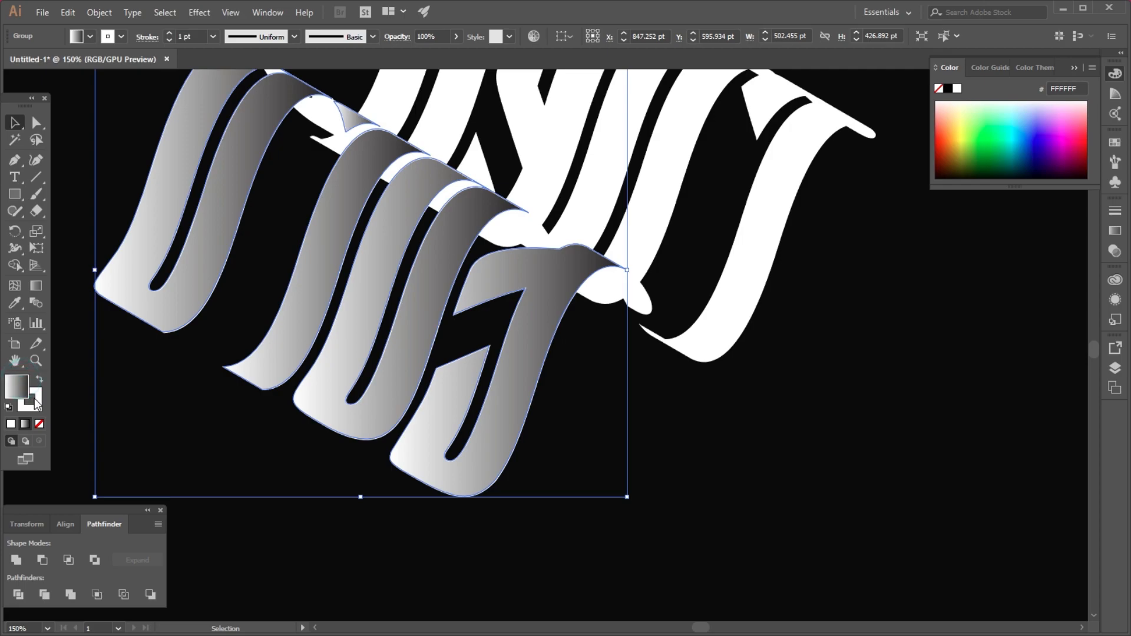
{"action": "left_click", "coordinate": [41, 425]}
{"action": "left_click", "coordinate": [20, 386]}
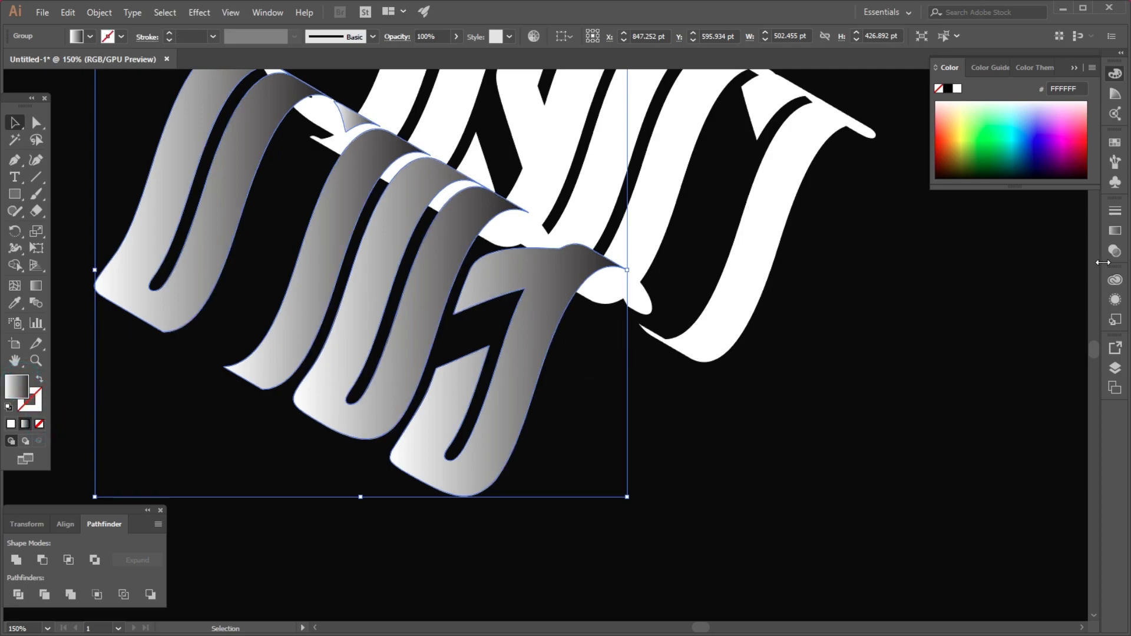
Step: Shift the front fold's gradient midpoint toward the dark end, make the dark stop pure black and set its location to 95.31%
{"action": "left_click", "coordinate": [1115, 232]}
{"action": "left_click_drag", "start_coordinate": [999, 295], "coordinate": [1037, 298]}
{"action": "left_click", "coordinate": [1073, 319]}
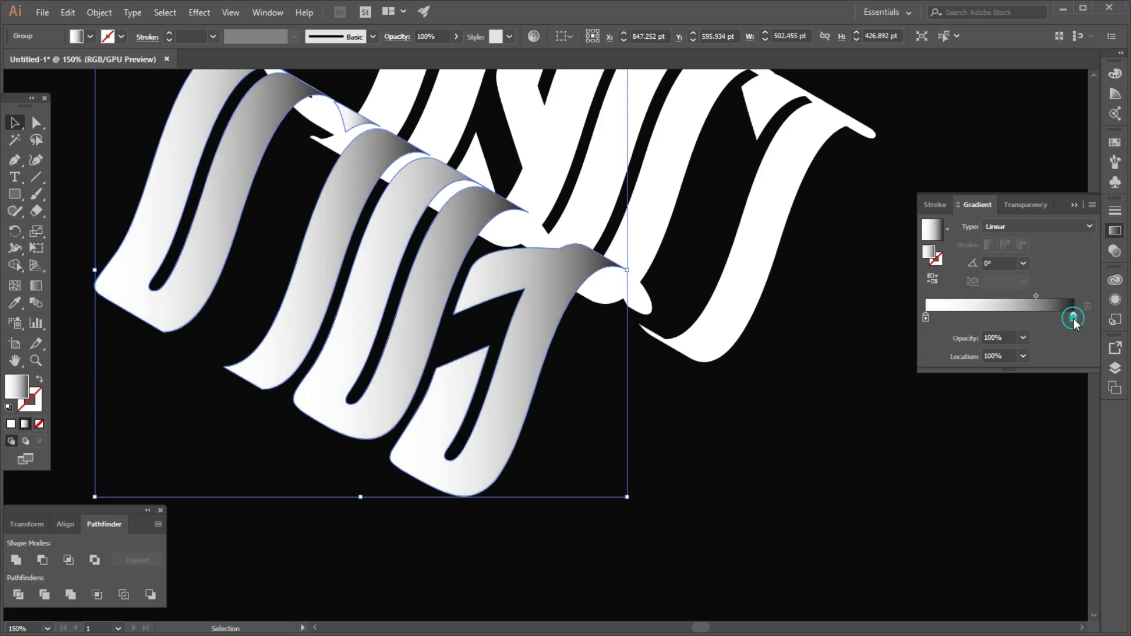
{"action": "double_click", "coordinate": [1073, 317]}
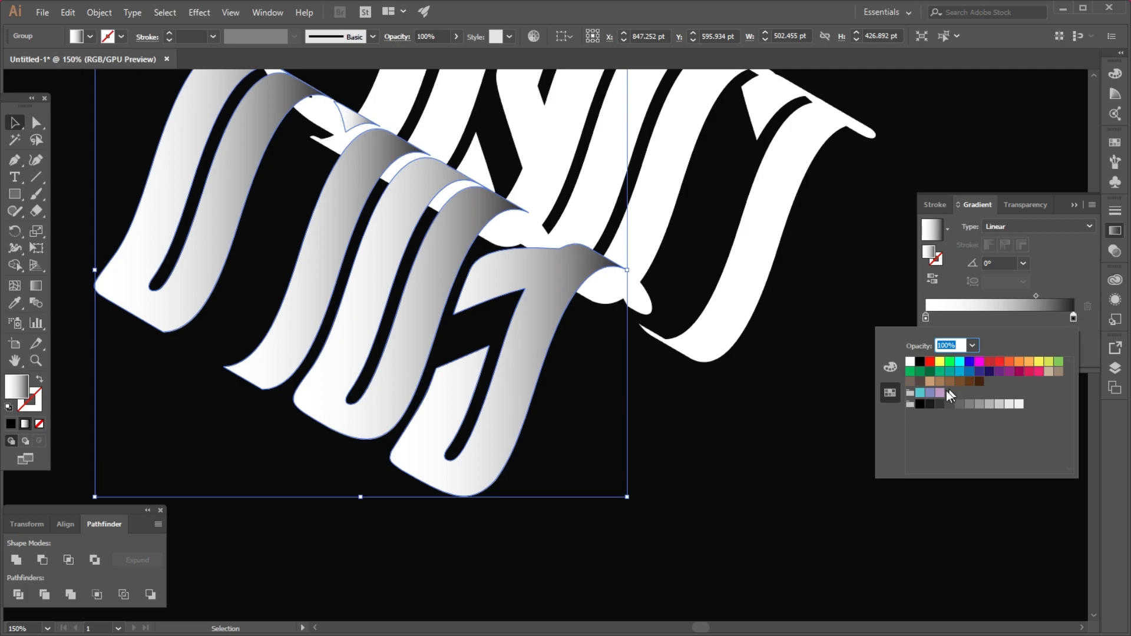
{"action": "left_click", "coordinate": [920, 404]}
{"action": "left_click_drag", "start_coordinate": [1073, 319], "coordinate": [1066, 320]}
Step: Angle the front fold's gradient at about -117.1° with the Gradient tool, fading from white at the crest to black at the lower edge
{"action": "left_click", "coordinate": [36, 285]}
{"action": "left_click_drag", "start_coordinate": [471, 202], "coordinate": [316, 457]}
{"action": "left_click_drag", "start_coordinate": [477, 202], "coordinate": [362, 417]}
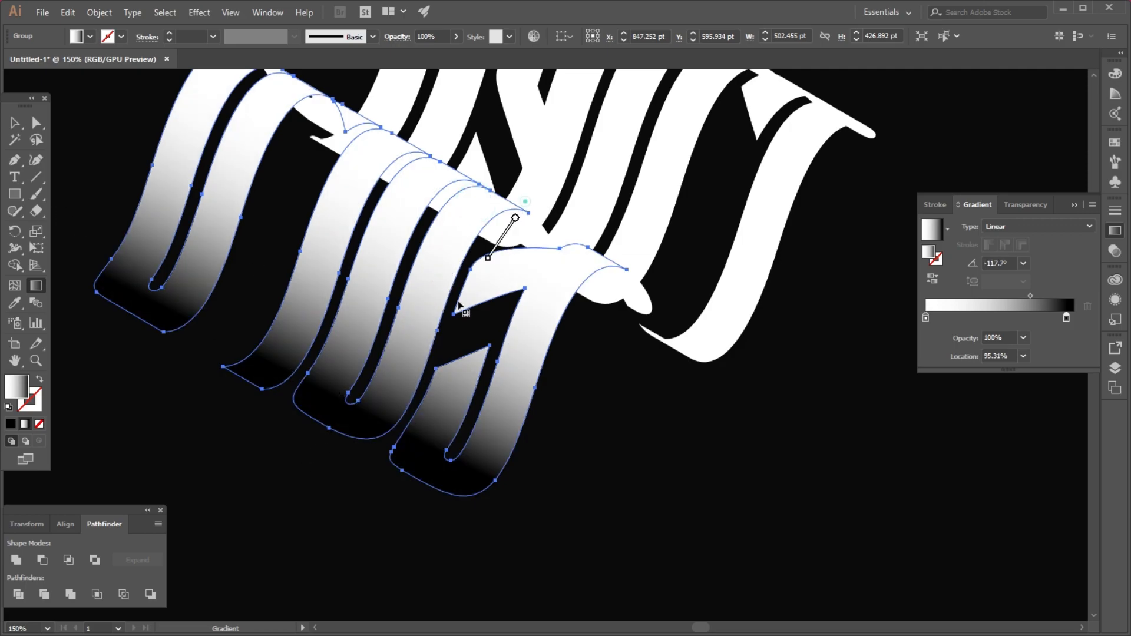
{"action": "left_click_drag", "start_coordinate": [513, 219], "coordinate": [338, 446]}
{"action": "left_click_drag", "start_coordinate": [495, 167], "coordinate": [352, 424]}
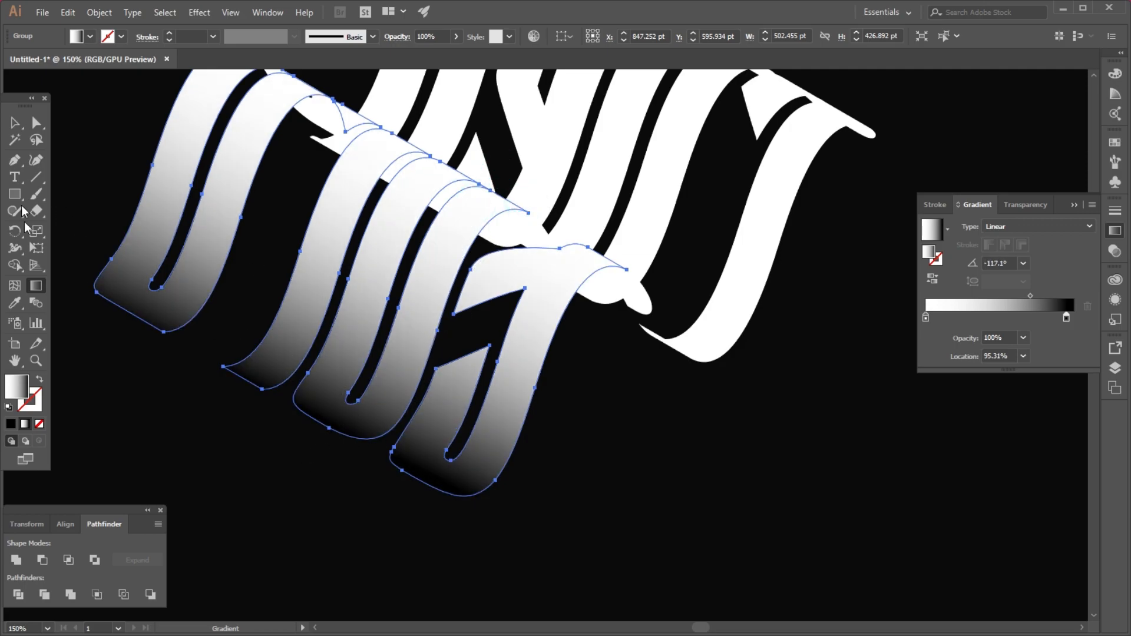
{"action": "key", "text": "v"}
{"action": "left_click", "coordinate": [82, 156]}
{"action": "scroll", "coordinate": [464, 352], "scroll_direction": "down", "scroll_amount": 2}
{"action": "left_click", "coordinate": [585, 433]}
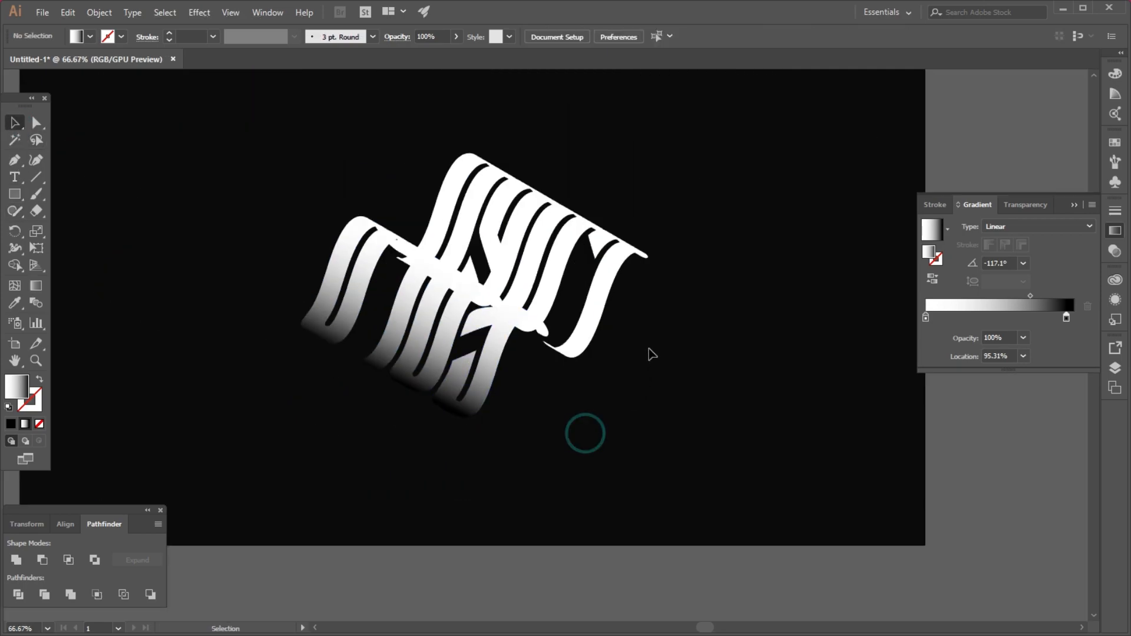
Step: Fill the underside group between the two folds with a dark gray of RGB 102, 99, 99
{"action": "scroll", "coordinate": [606, 308], "scroll_direction": "up", "scroll_amount": 1}
{"action": "left_click", "coordinate": [506, 350]}
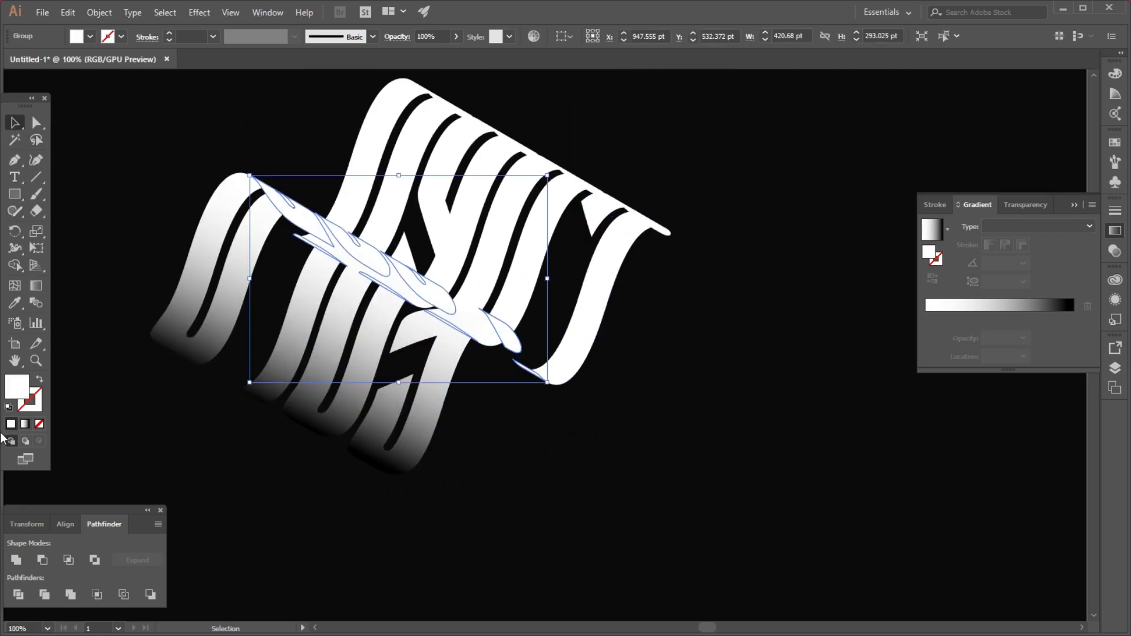
{"action": "double_click", "coordinate": [21, 388]}
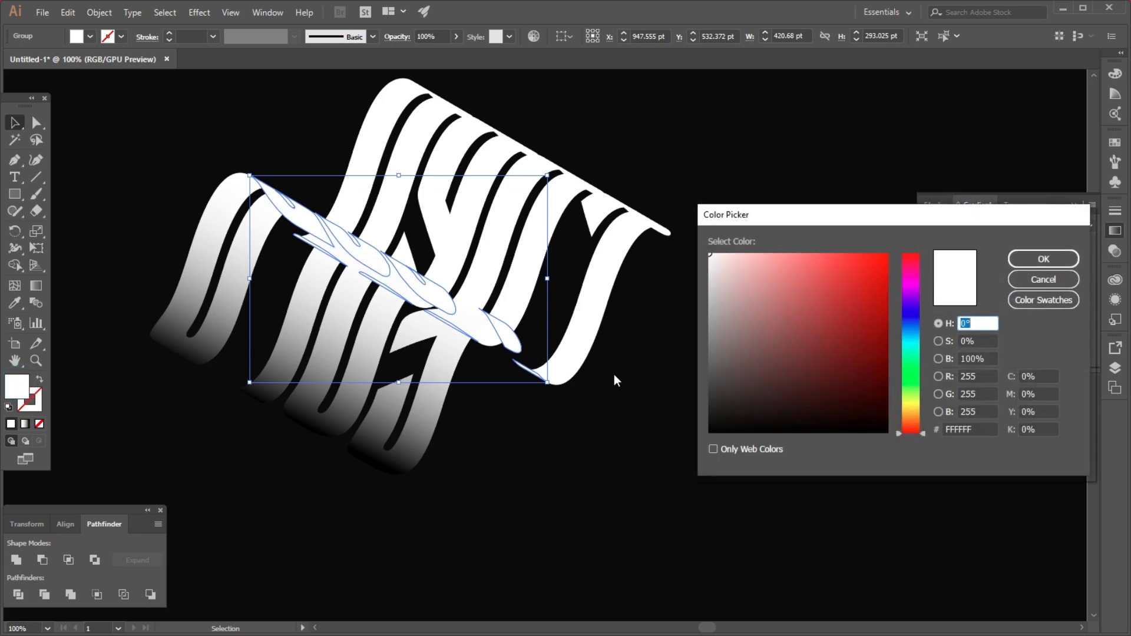
{"action": "left_click_drag", "start_coordinate": [718, 356], "coordinate": [720, 369]}
{"action": "left_click", "coordinate": [714, 361]}
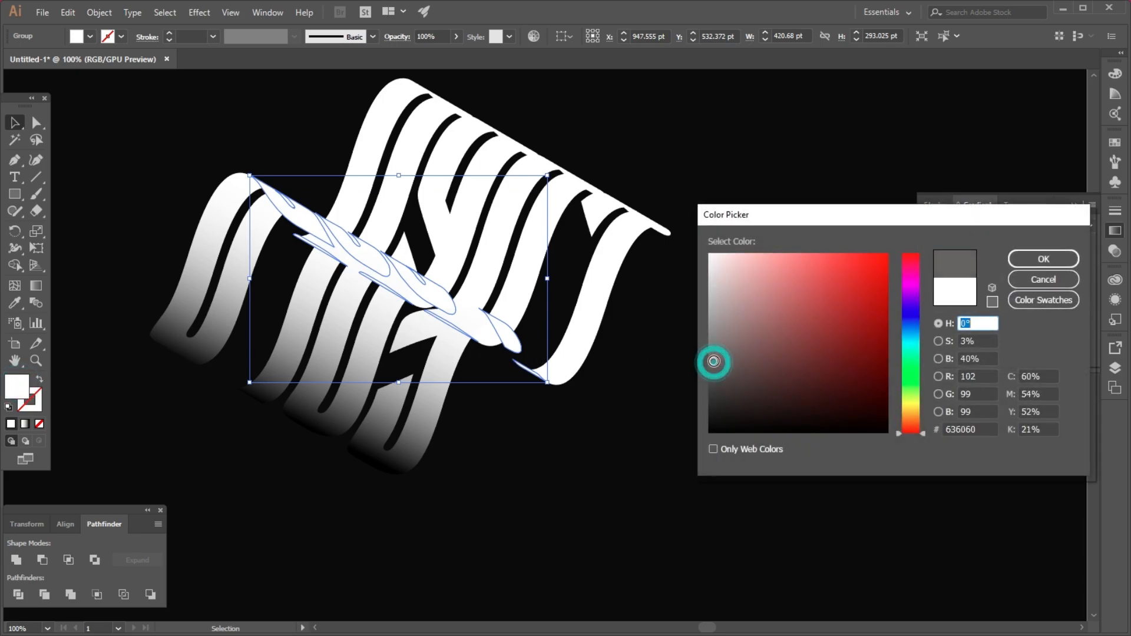
{"action": "left_click", "coordinate": [1043, 259]}
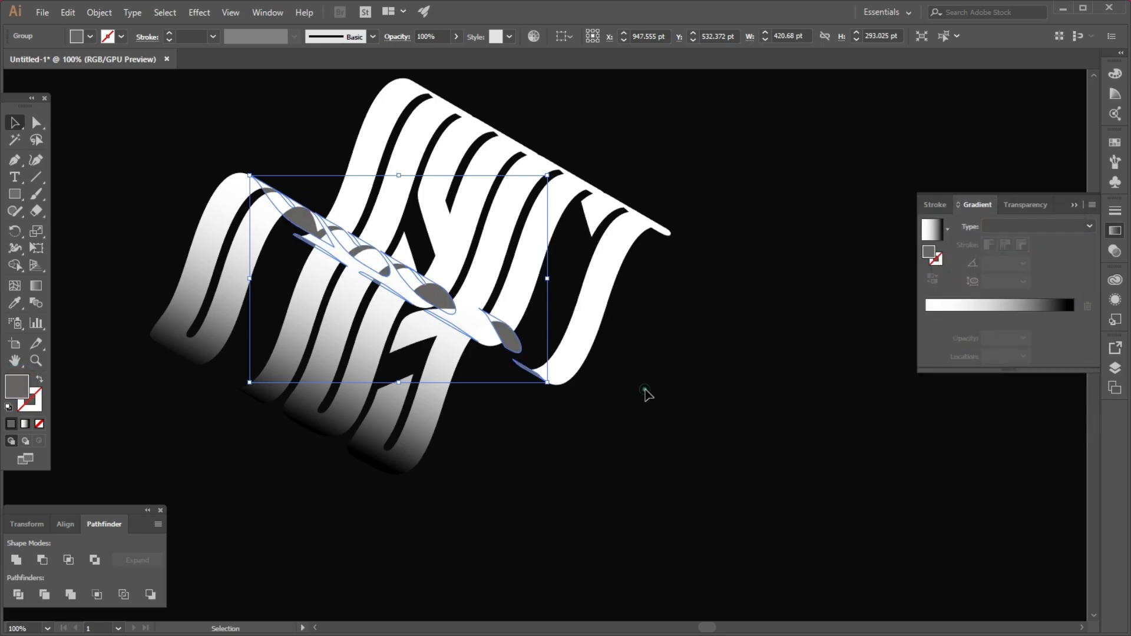
{"action": "left_click", "coordinate": [647, 394]}
Step: Copy the dark gray fill onto the underside group along the rear fold's crest with the Eyedropper
{"action": "left_click", "coordinate": [666, 236]}
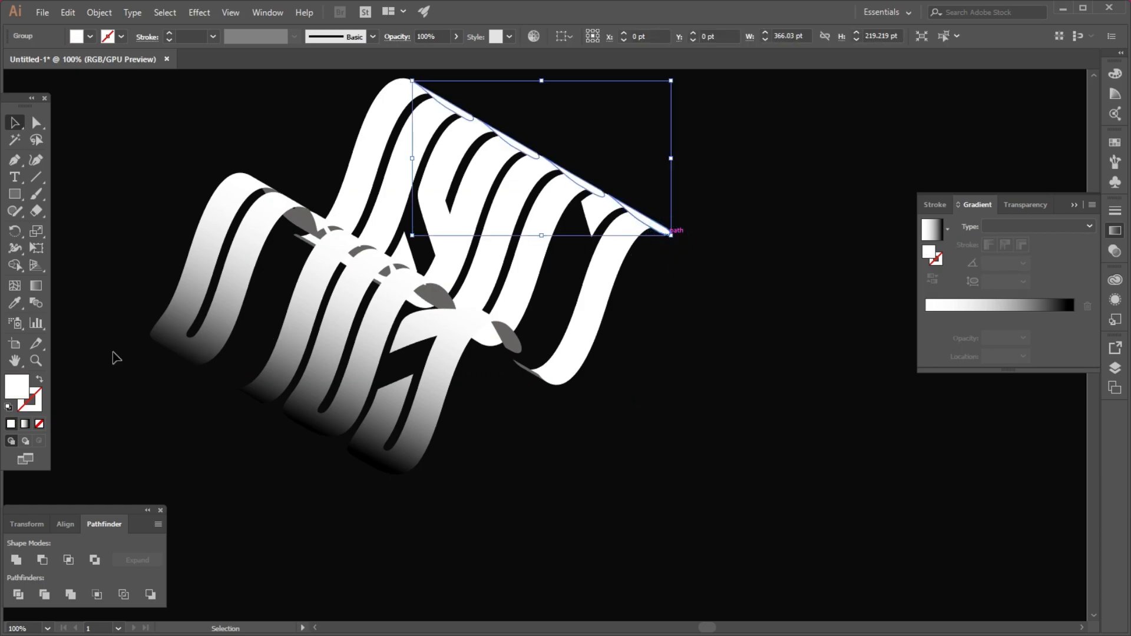
{"action": "left_click", "coordinate": [15, 302]}
{"action": "left_click", "coordinate": [513, 337]}
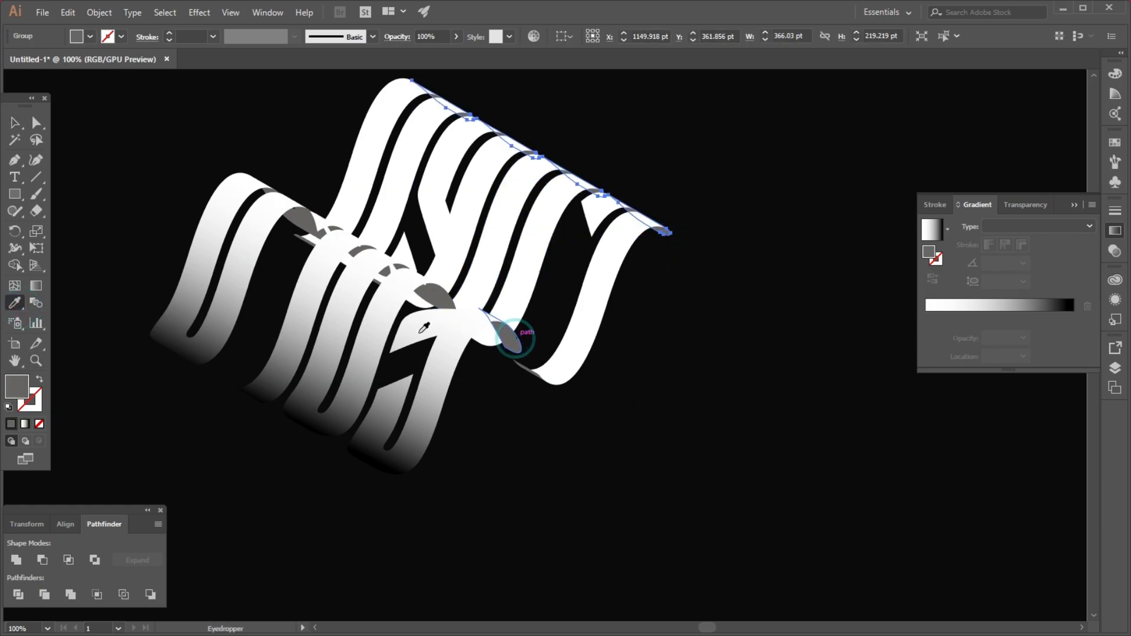
{"action": "left_click", "coordinate": [15, 124]}
{"action": "left_click", "coordinate": [725, 397]}
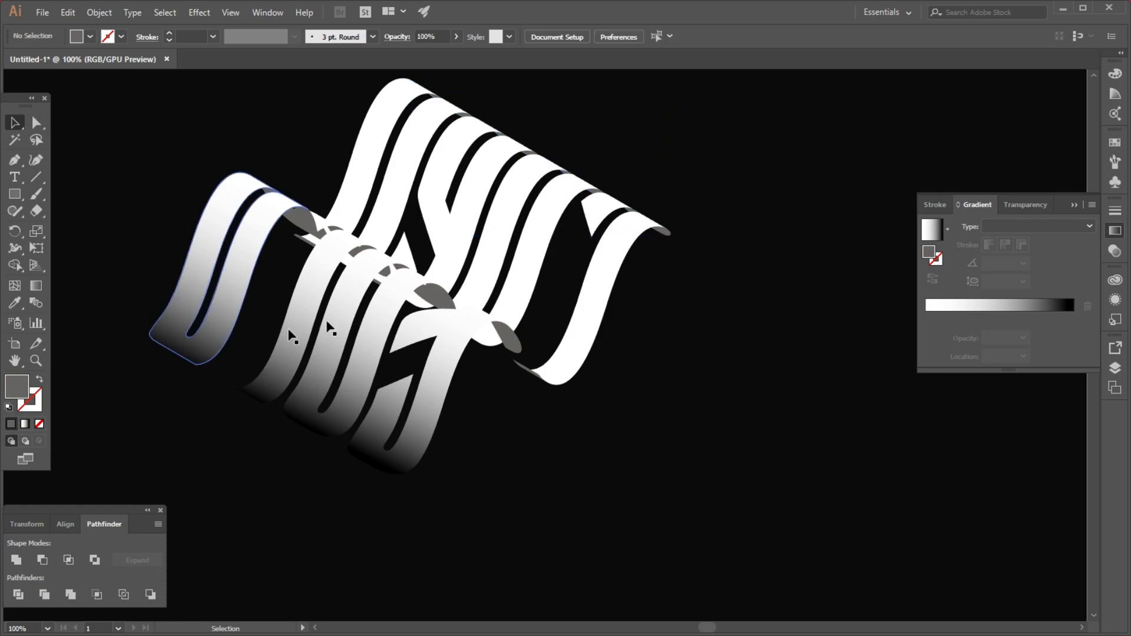
Step: Copy the front fold's white-to-black gradient onto the rear fold's lettering group with the Eyedropper
{"action": "left_click", "coordinate": [612, 282]}
{"action": "left_click", "coordinate": [15, 302]}
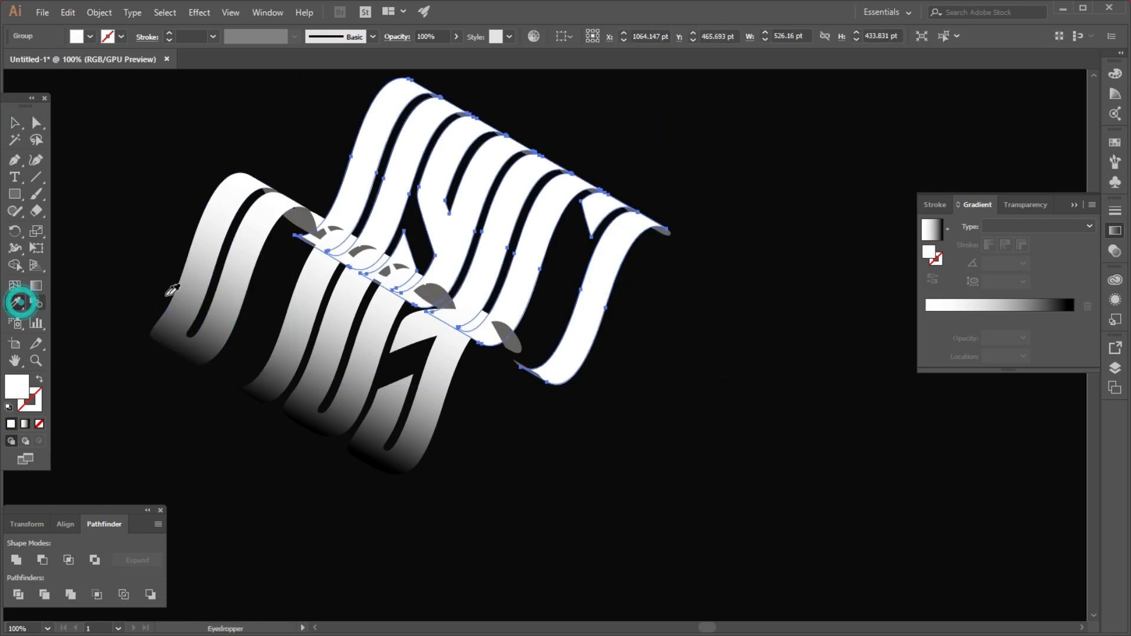
{"action": "left_click", "coordinate": [246, 282]}
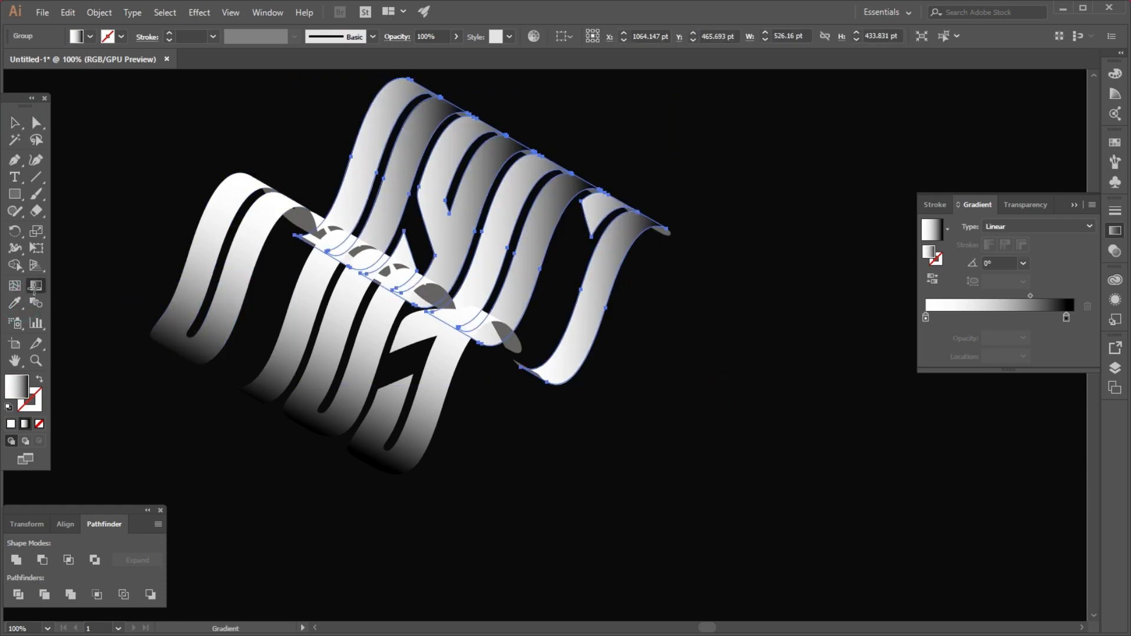
Step: Redraw the rear fold's gradient with the Gradient tool so it fades from white at the crest to black in the valley
{"action": "left_click_drag", "start_coordinate": [530, 169], "coordinate": [439, 356]}
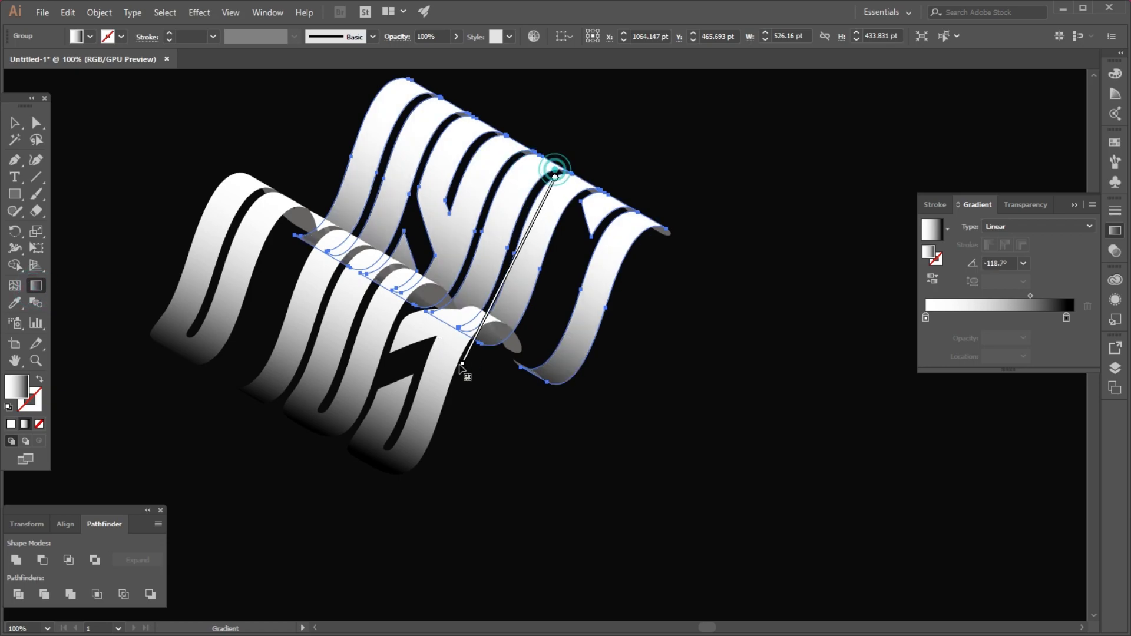
{"action": "left_click_drag", "start_coordinate": [553, 183], "coordinate": [499, 304]}
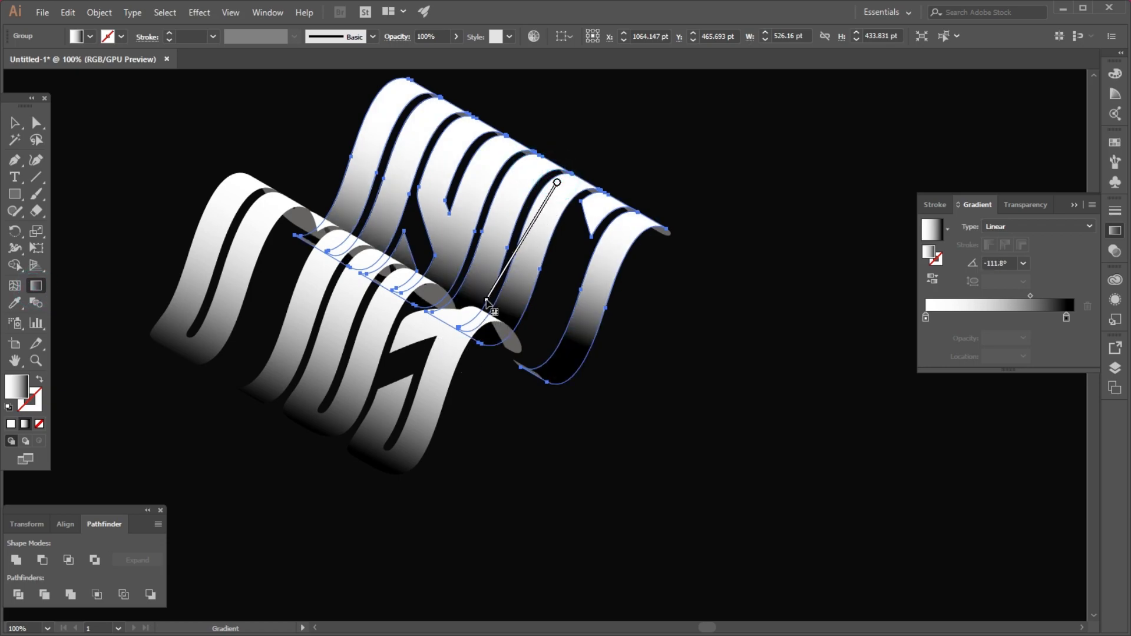
{"action": "left_click_drag", "start_coordinate": [543, 185], "coordinate": [486, 326]}
{"action": "left_click_drag", "start_coordinate": [557, 217], "coordinate": [460, 316]}
{"action": "left_click_drag", "start_coordinate": [518, 182], "coordinate": [480, 291]}
{"action": "left_click_drag", "start_coordinate": [563, 159], "coordinate": [465, 291]}
{"action": "left_click_drag", "start_coordinate": [537, 166], "coordinate": [479, 278]}
Step: Set the rear fold's gradient midpoint to 65.96%, its black stop at the far end and its angle to about -120.8°
{"action": "mouse_move", "coordinate": [1066, 317]}
{"action": "left_mouse_down"}
{"action": "mouse_move", "coordinate": [1076, 317]}
{"action": "mouse_move", "coordinate": [1021, 296]}
{"action": "left_mouse_up"}
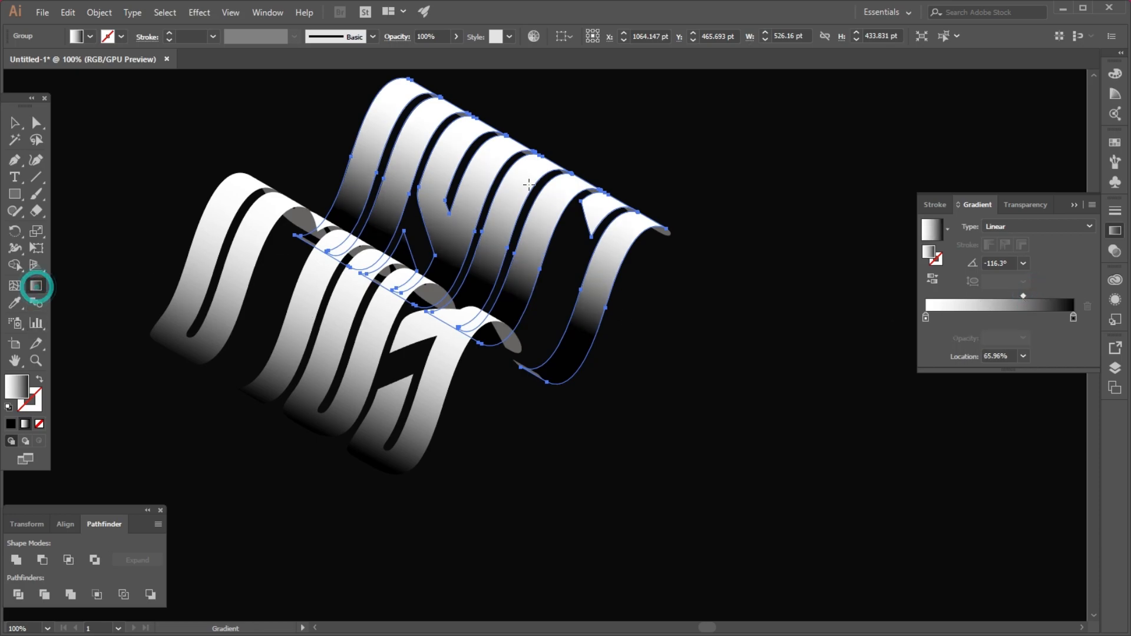
{"action": "left_click_drag", "start_coordinate": [467, 306], "coordinate": [474, 292]}
{"action": "left_click", "coordinate": [15, 122]}
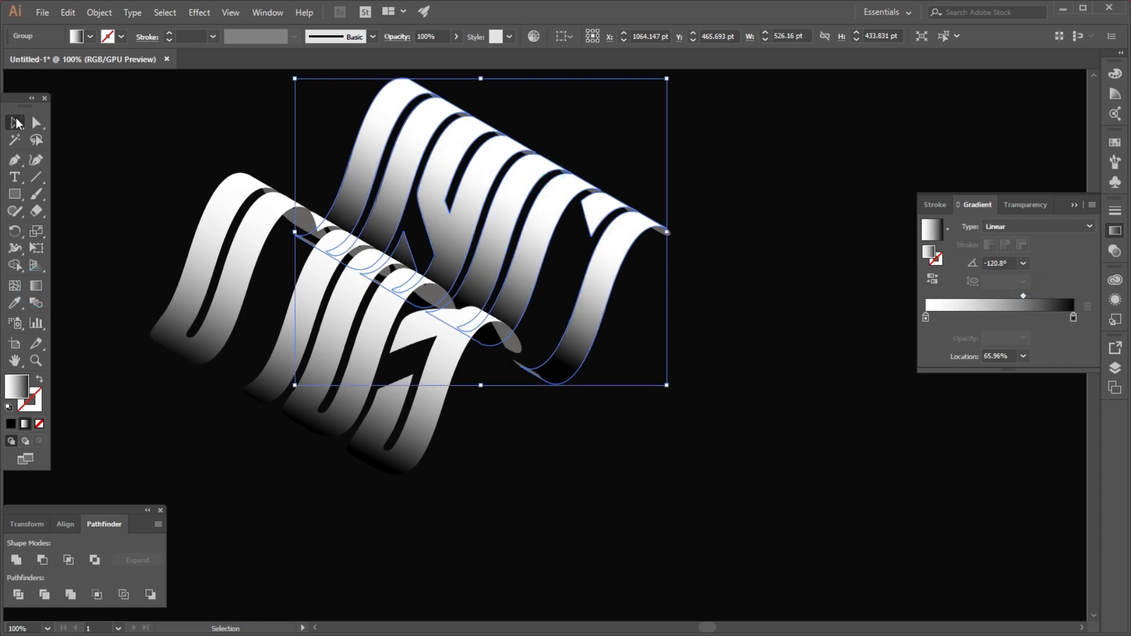
{"action": "left_click", "coordinate": [263, 124]}
{"action": "scroll", "coordinate": [659, 358], "scroll_direction": "down", "scroll_amount": 2}
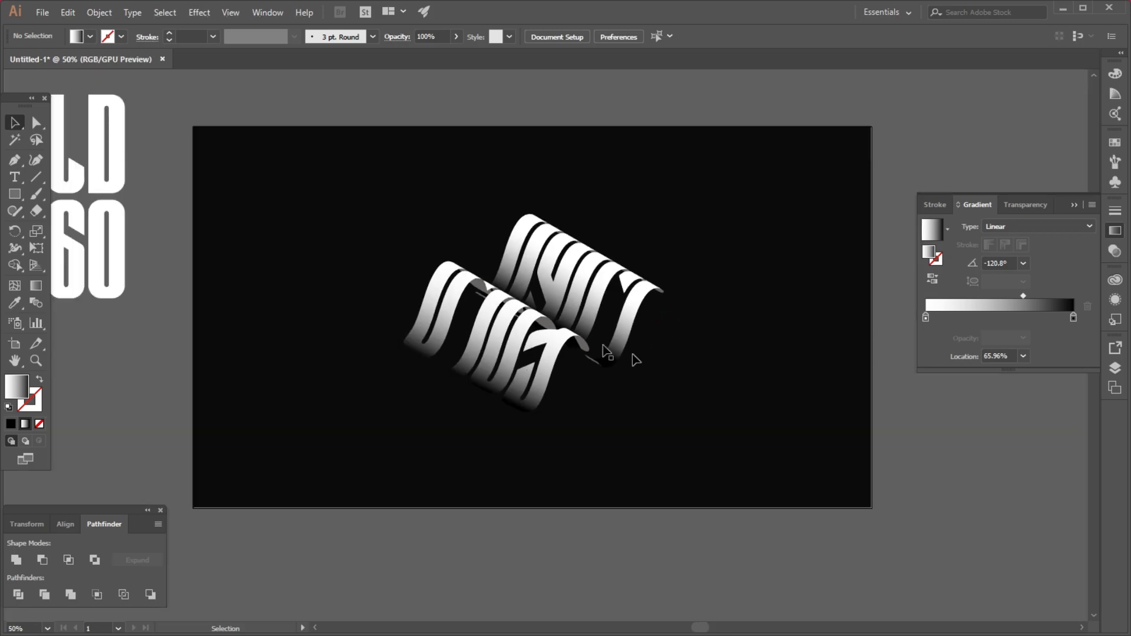
Step: Group all the folded lettering and move the group toward the artboard's lower-left corner
{"action": "left_click_drag", "start_coordinate": [341, 200], "coordinate": [677, 421]}
{"action": "right_click", "coordinate": [572, 296]}
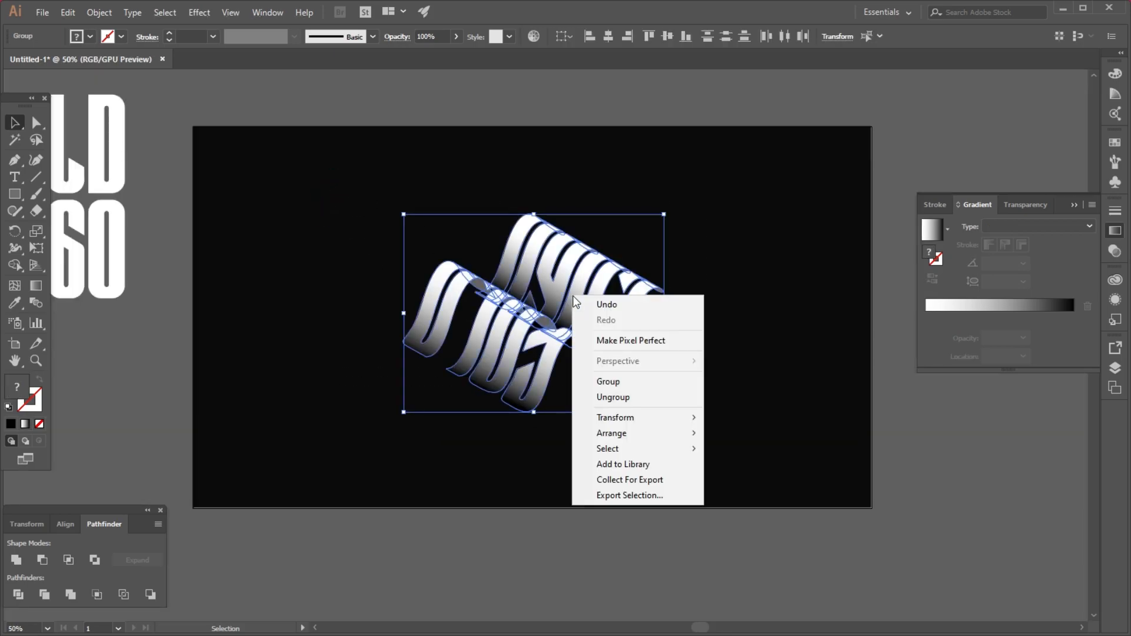
{"action": "left_click", "coordinate": [607, 382]}
{"action": "left_click", "coordinate": [719, 383]}
{"action": "left_click_drag", "start_coordinate": [580, 325], "coordinate": [424, 392]}
{"action": "left_click", "coordinate": [586, 425]}
{"action": "left_click", "coordinate": [404, 396]}
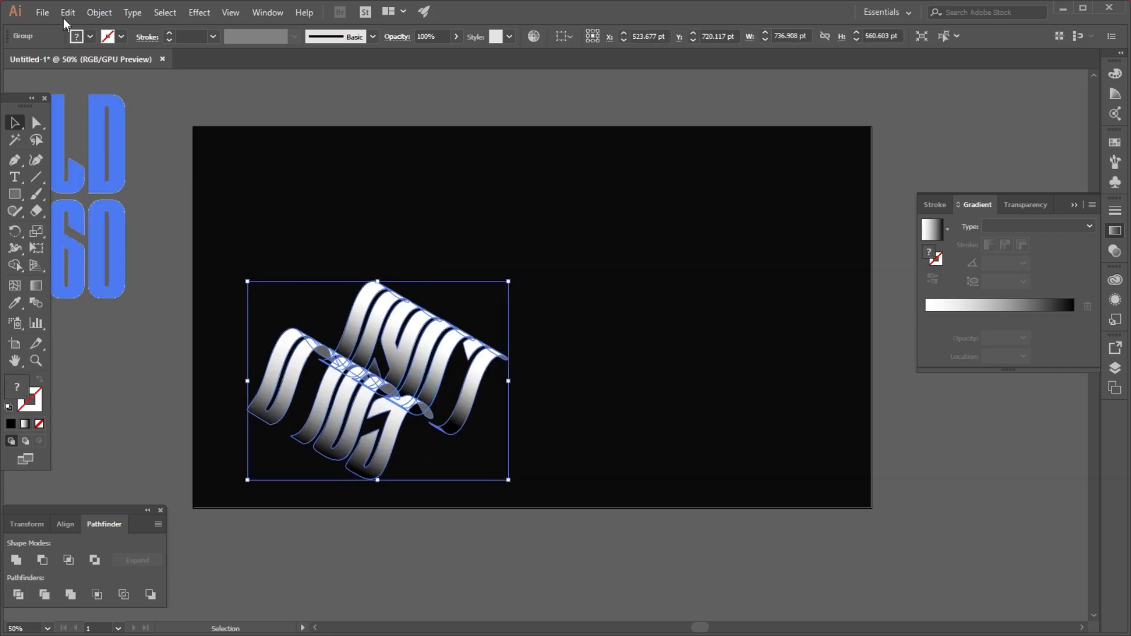
Step: Copy the lettering group, paste it in front and move the copy up and right so it continues the wave behind the original
{"action": "left_click", "coordinate": [66, 14]}
{"action": "left_click", "coordinate": [90, 80]}
{"action": "left_click", "coordinate": [67, 12]}
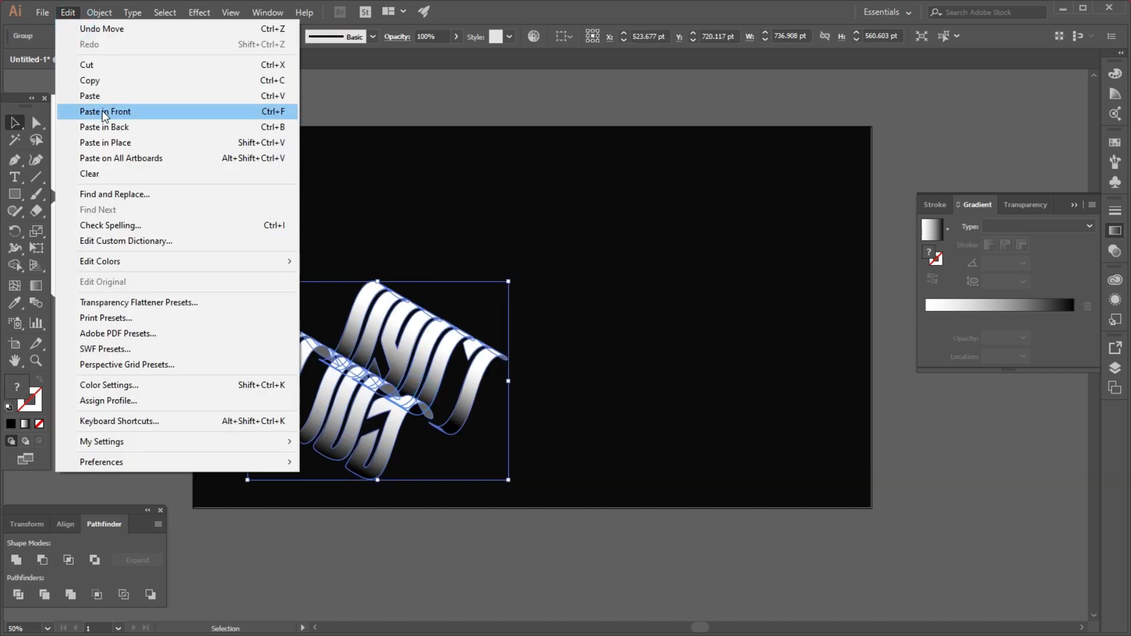
{"action": "left_click", "coordinate": [105, 111]}
{"action": "left_click_drag", "start_coordinate": [370, 443], "coordinate": [517, 321]}
{"action": "left_click", "coordinate": [607, 353]}
Step: Select both lettering groups, move them together to the right toward the artboard's center, and collapse the Gradient panel
{"action": "left_click_drag", "start_coordinate": [270, 197], "coordinate": [535, 396]}
{"action": "left_click", "coordinate": [530, 298]}
{"action": "left_click", "coordinate": [255, 259]}
{"action": "left_click_drag", "start_coordinate": [213, 218], "coordinate": [609, 361]}
{"action": "left_click_drag", "start_coordinate": [511, 309], "coordinate": [578, 301]}
{"action": "left_click", "coordinate": [762, 377]}
{"action": "scroll", "coordinate": [446, 305], "scroll_direction": "up", "scroll_amount": 1}
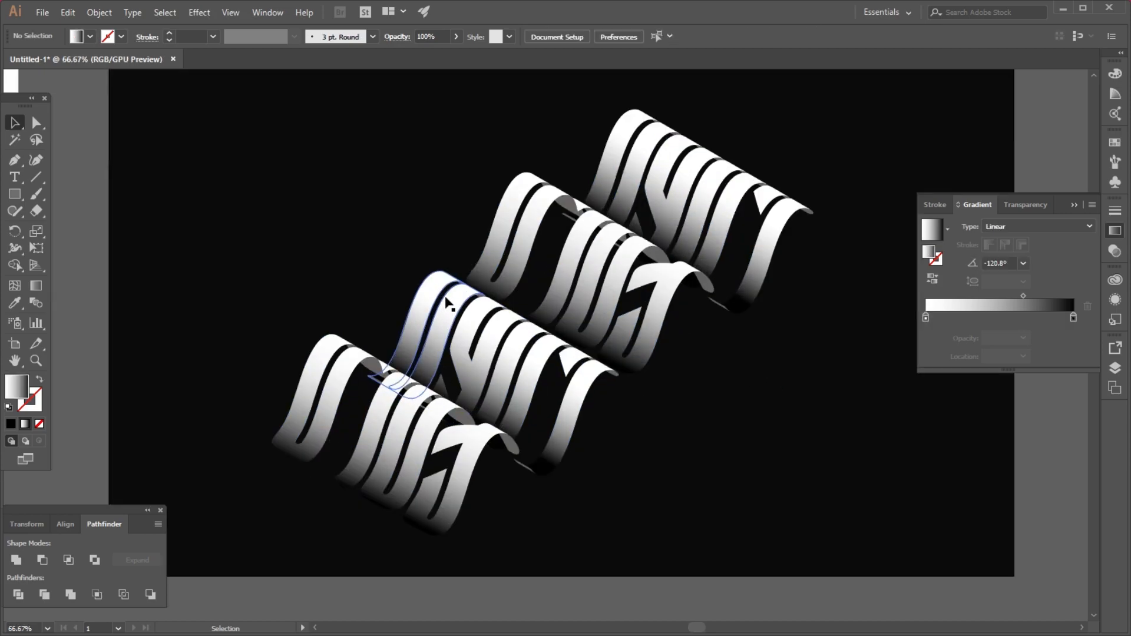
{"action": "scroll", "coordinate": [455, 304], "scroll_direction": "up", "scroll_amount": 1}
{"action": "left_click", "coordinate": [1073, 206]}
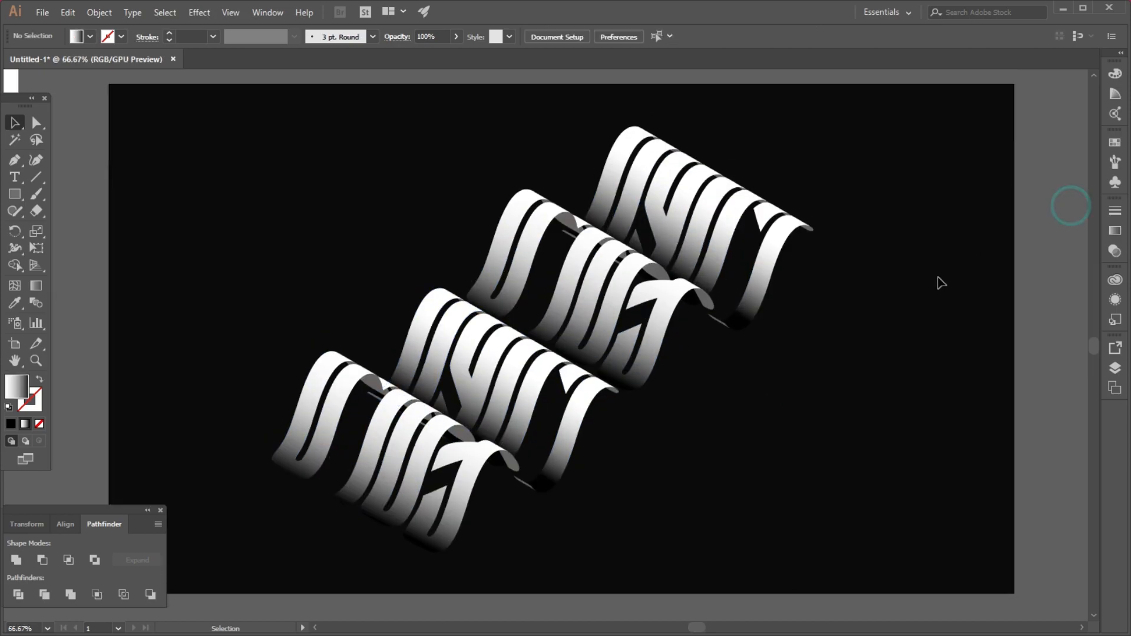
{"action": "scroll", "coordinate": [936, 280], "scroll_direction": "down", "scroll_amount": 1}
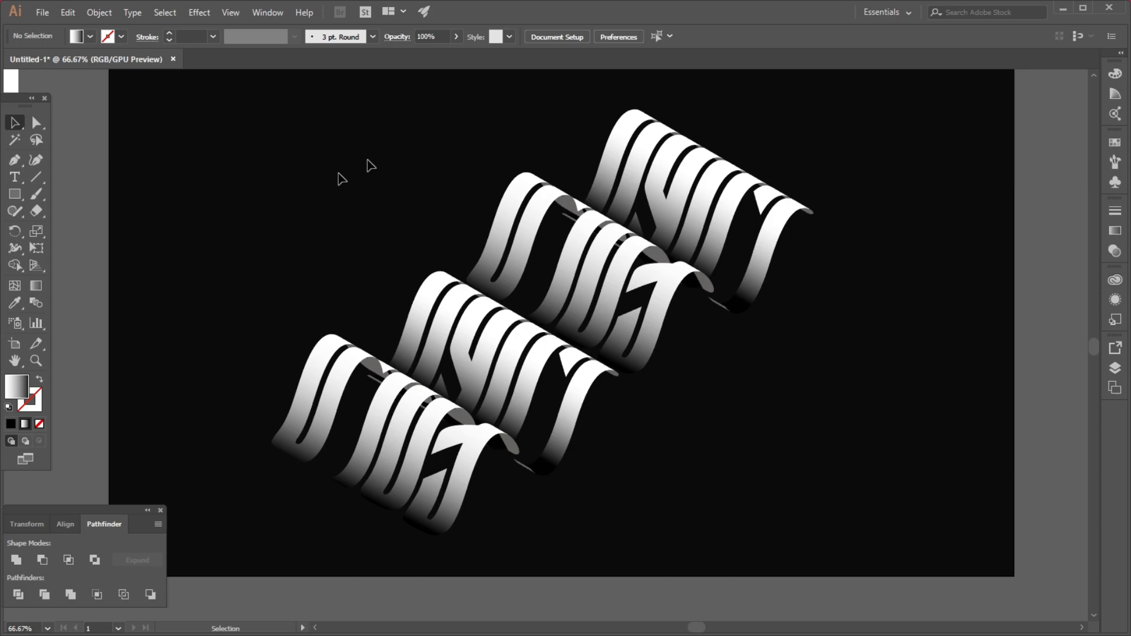